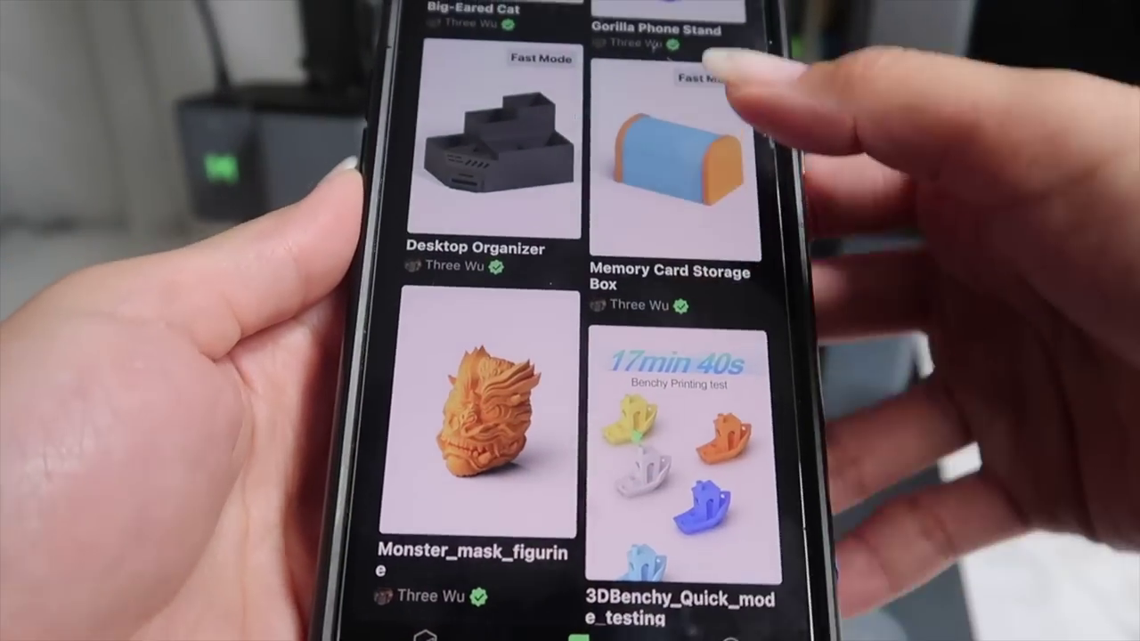
Scroll the AnkerMake model list, then check the print's time left and nozzle and heatbed temperatures
scroll(677, 294, "up", 10)
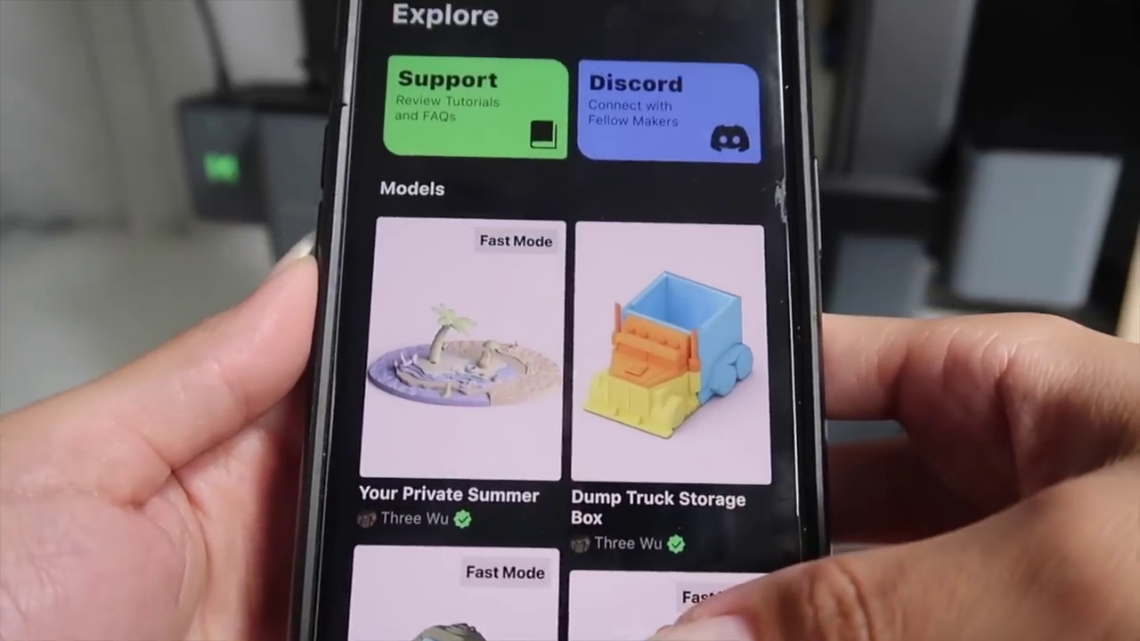
scroll(659, 374, "down", 5)
scroll(659, 374, "down", 15)
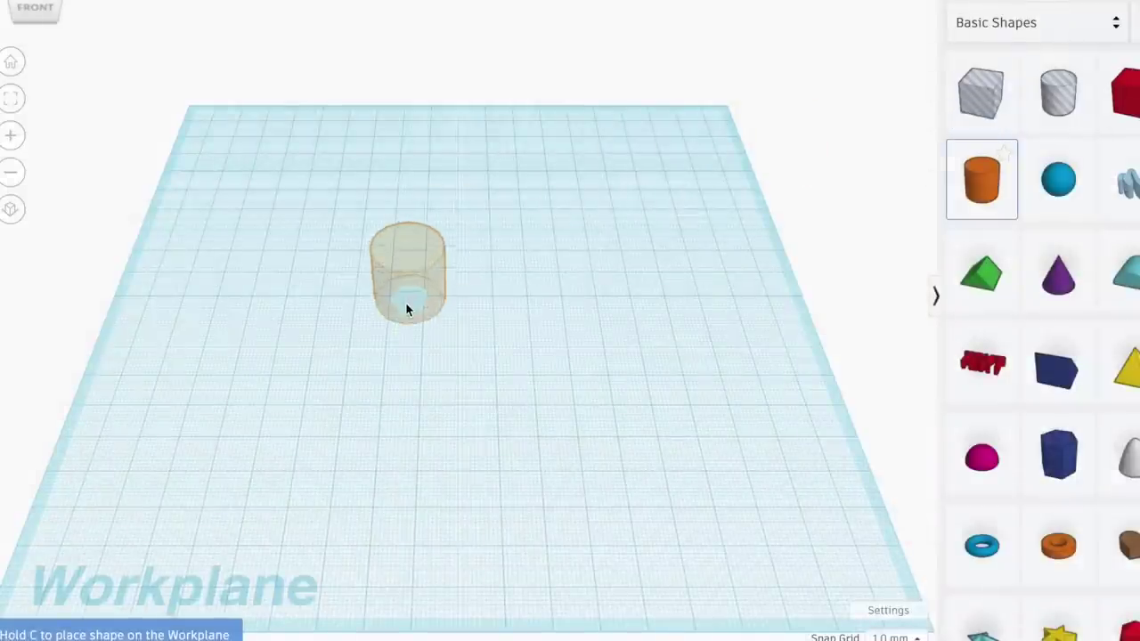
Place a cylinder with a sphere pushed into its end and a second cylinder beneath
left_click(405, 304)
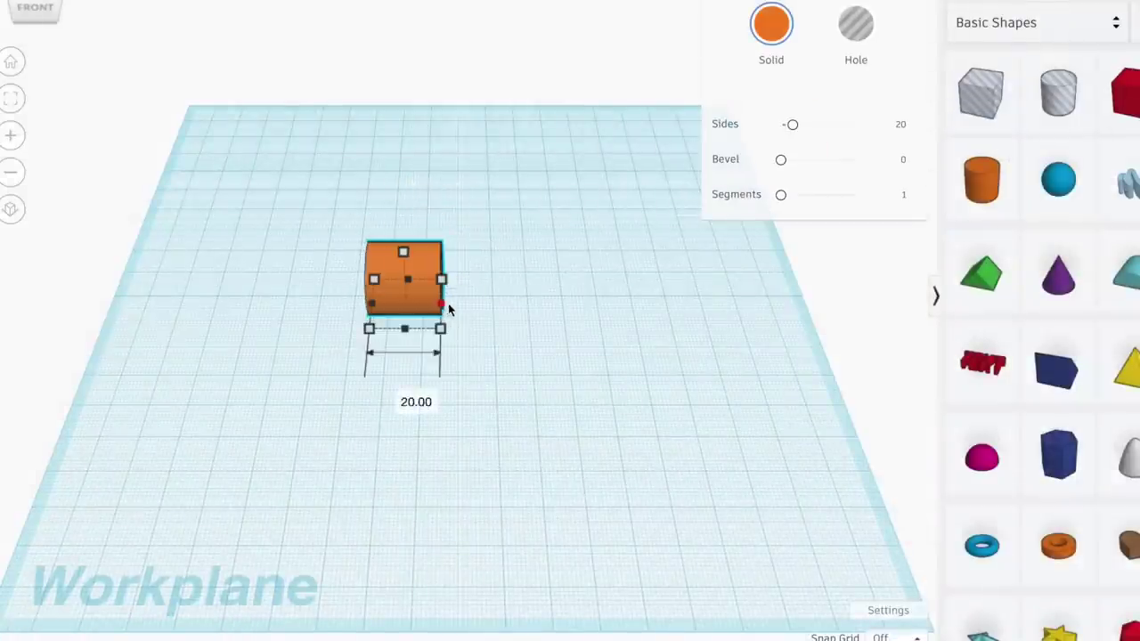
left_click(1058, 179)
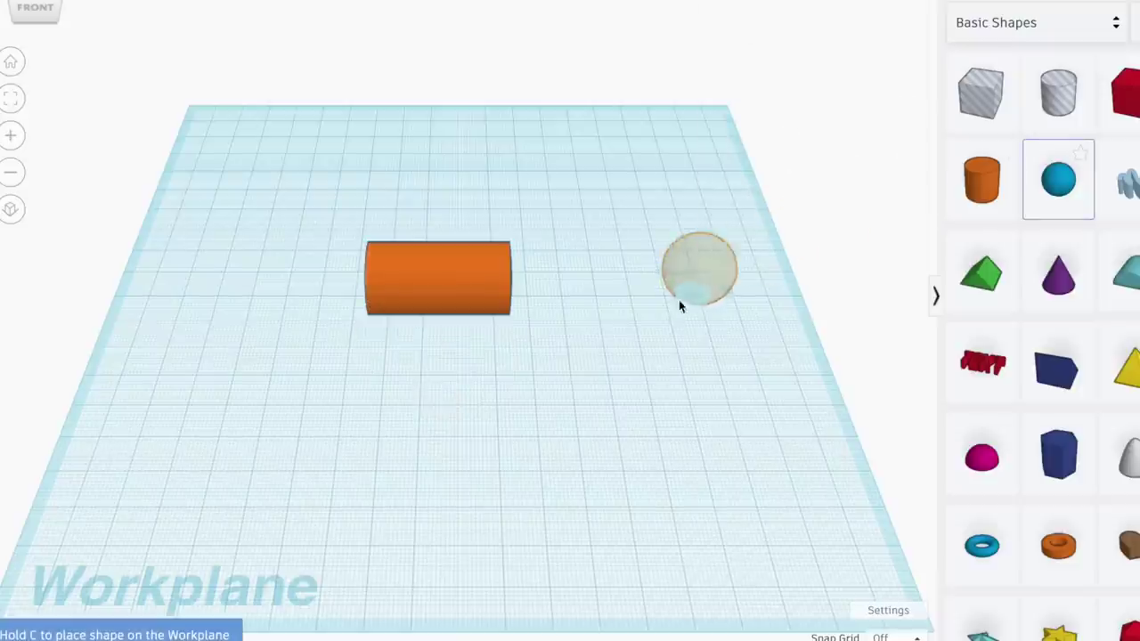
left_click(548, 306)
left_click_drag(548, 307, 523, 293)
left_click(981, 178)
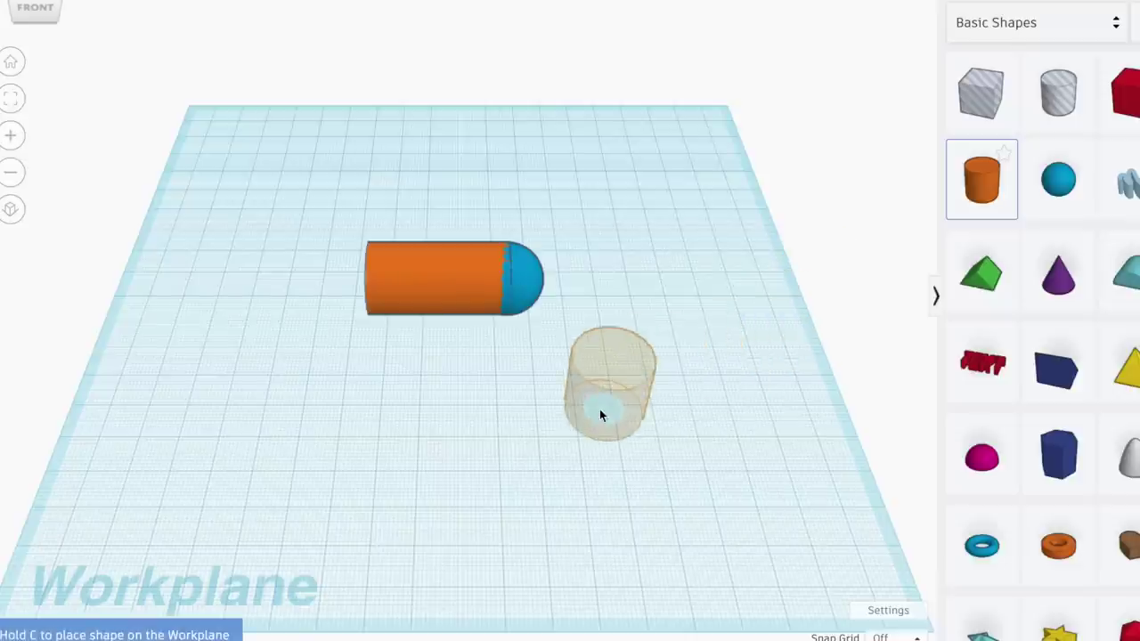
left_click(613, 410)
left_click_drag(614, 409, 561, 372)
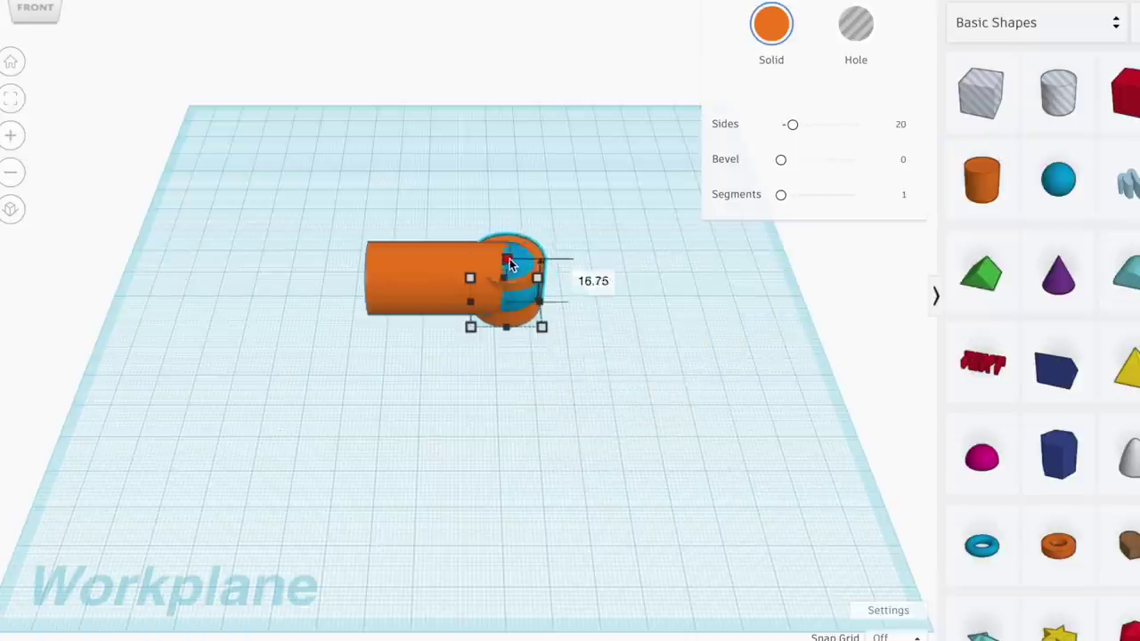
Raise both shapes slightly off the workplane, checked from the front view
key("ctrl+a")
left_click_drag(455, 222, 459, 216)
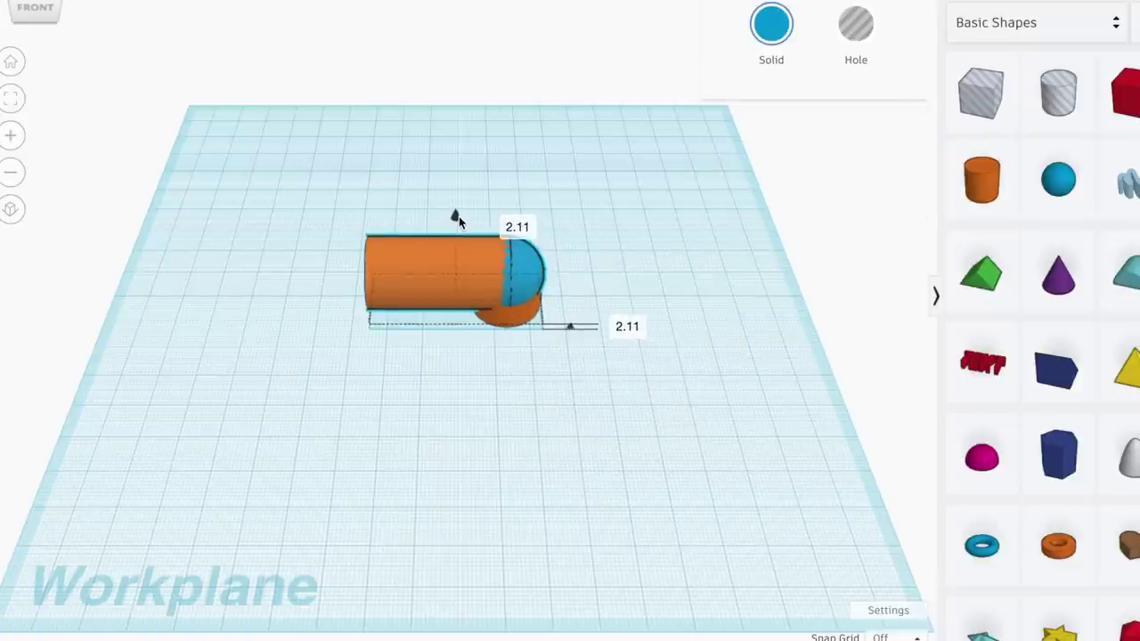
left_click(10, 99)
left_click(36, 9)
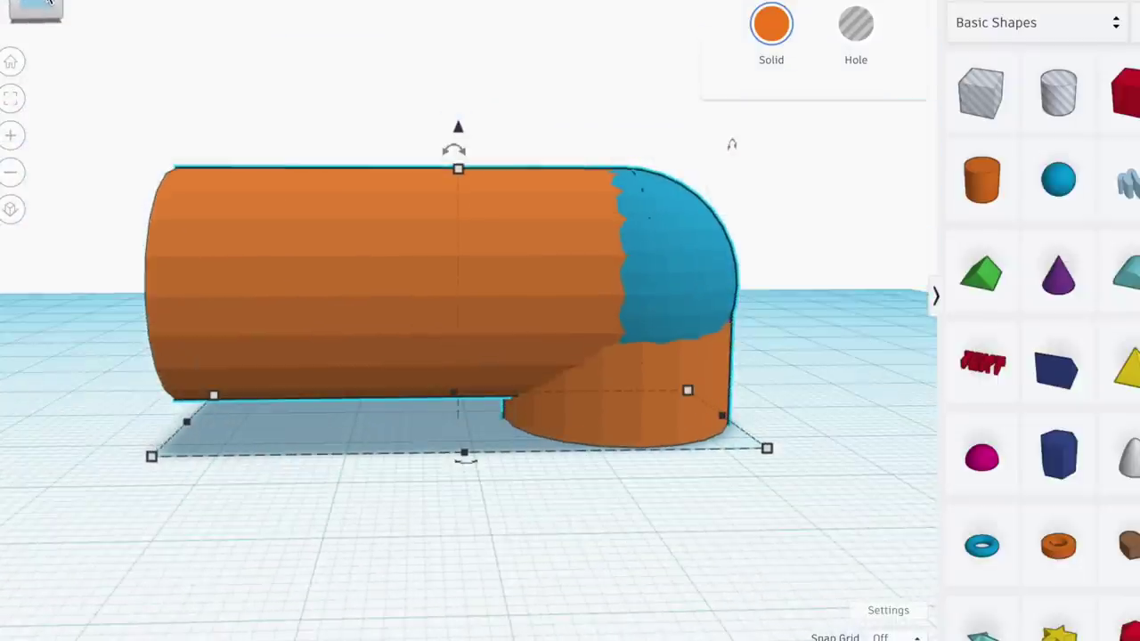
left_click_drag(458, 124, 458, 96)
Cap the cylinder's back end with a sphere lifted 2.52 and group everything into a capsule
left_click_drag(615, 194, 200, 357)
left_click_drag(172, 171, 171, 156)
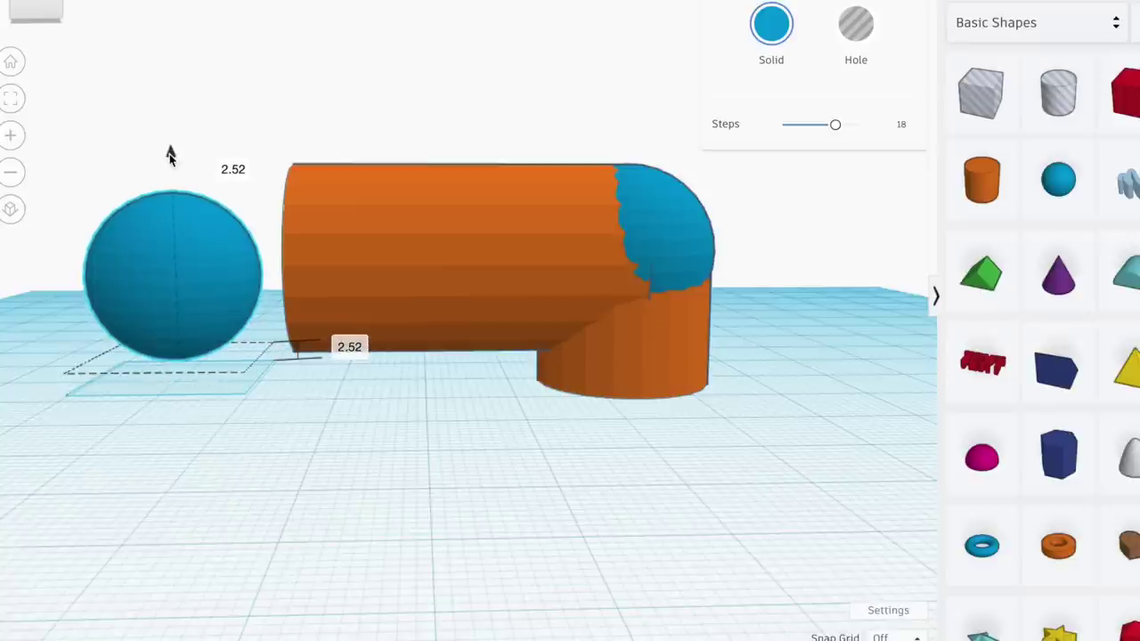
left_click_drag(223, 264, 339, 257)
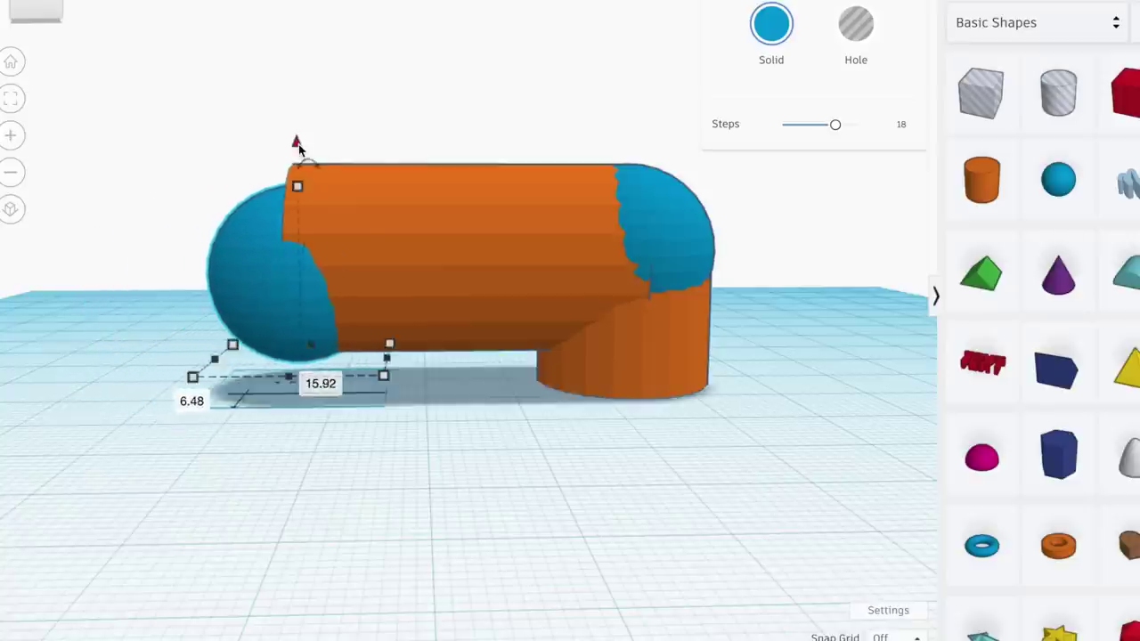
left_click_drag(298, 150, 295, 133)
key("Escape")
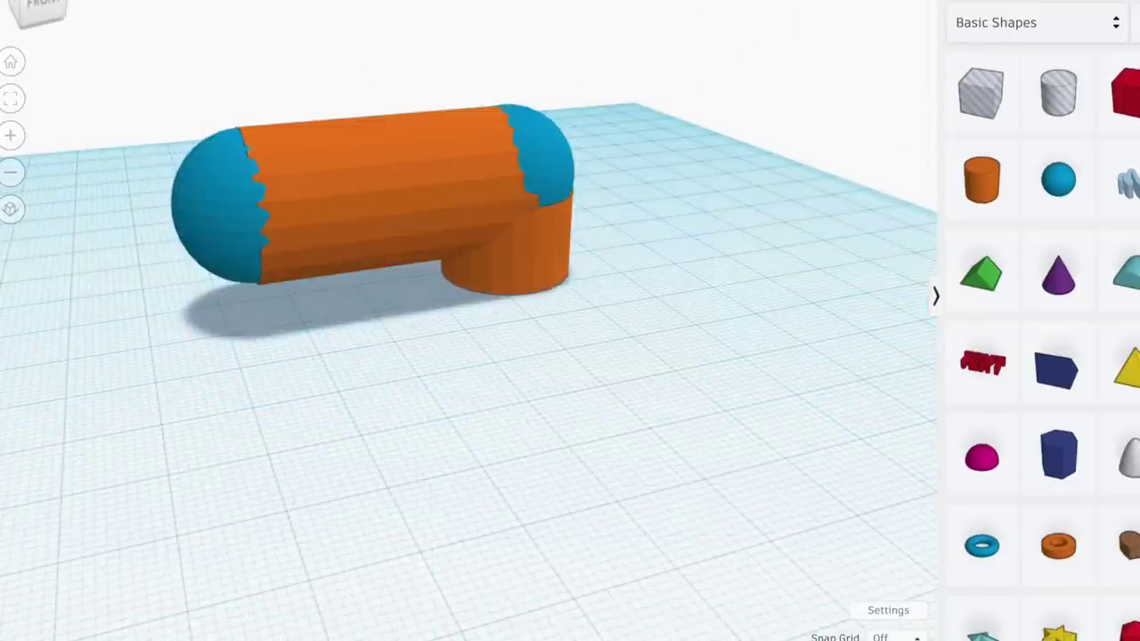
key("ctrl+a")
key("ctrl+g")
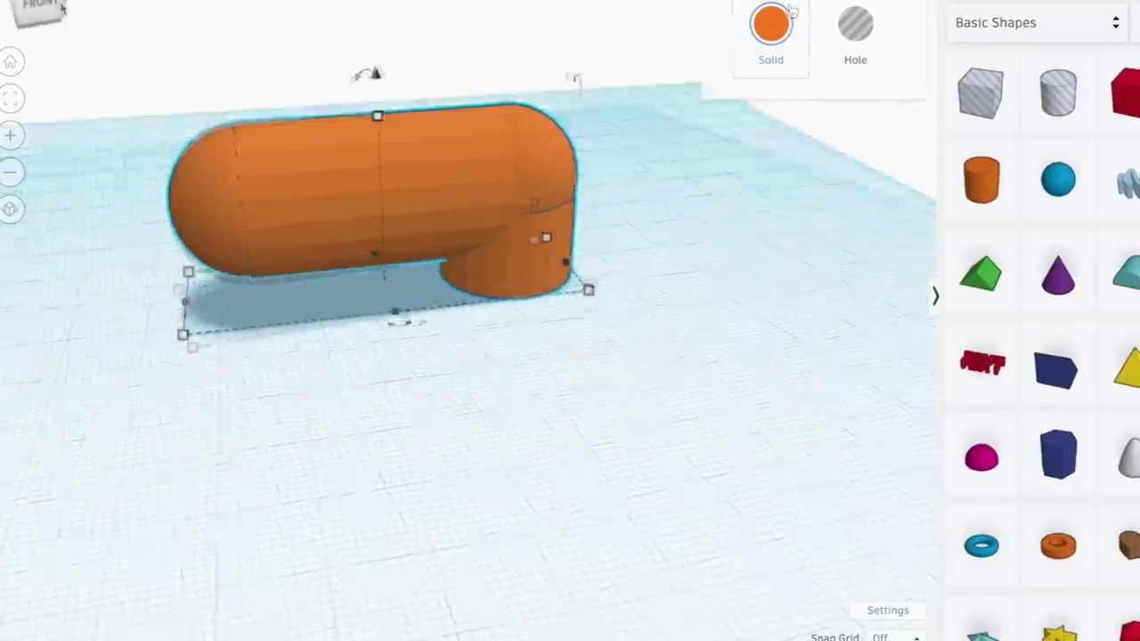
Add a half-size cylinder tilted -45° as a nub on the head's front end
left_click(62, 7)
left_click_drag(982, 179, 696, 277)
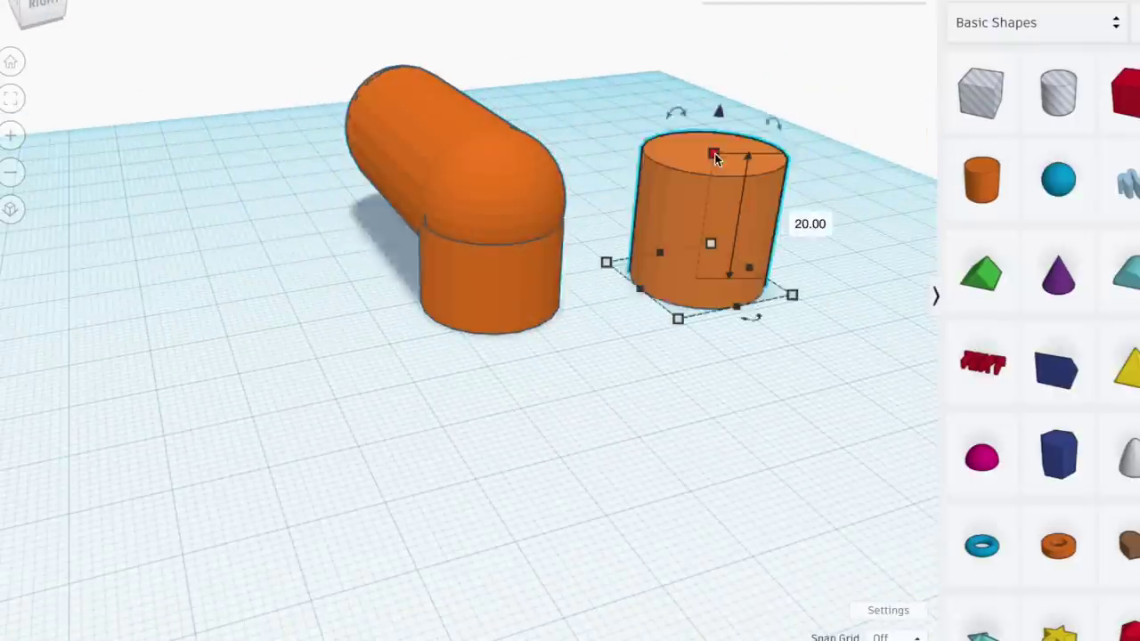
left_click_drag(715, 157, 696, 101, "shift")
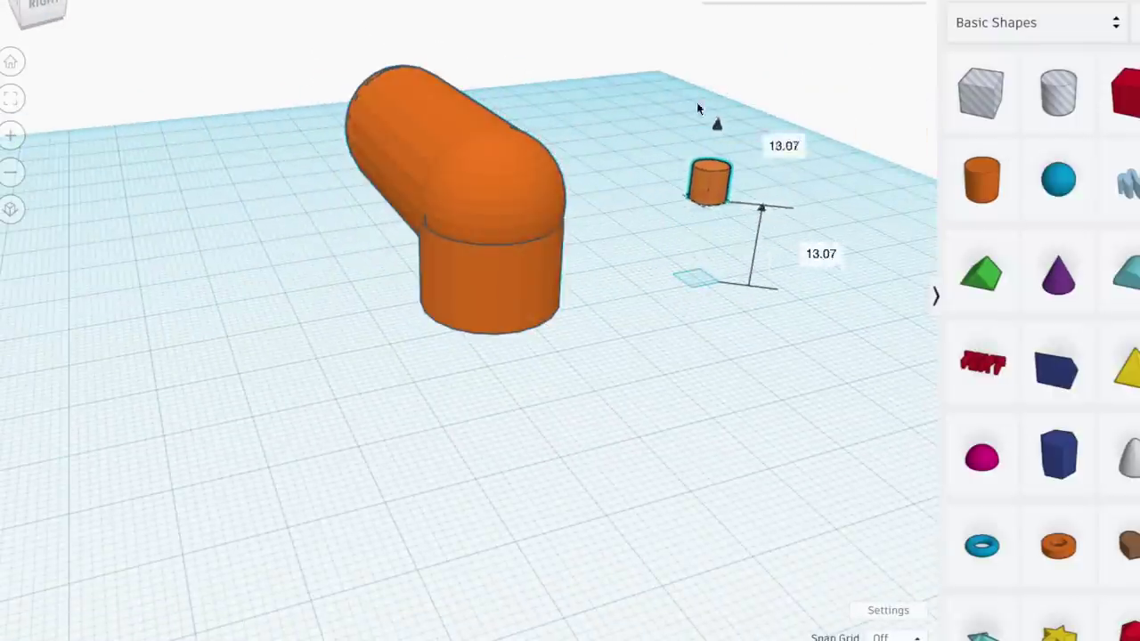
left_click_drag(709, 181, 647, 170)
left_click_drag(748, 201, 792, 218)
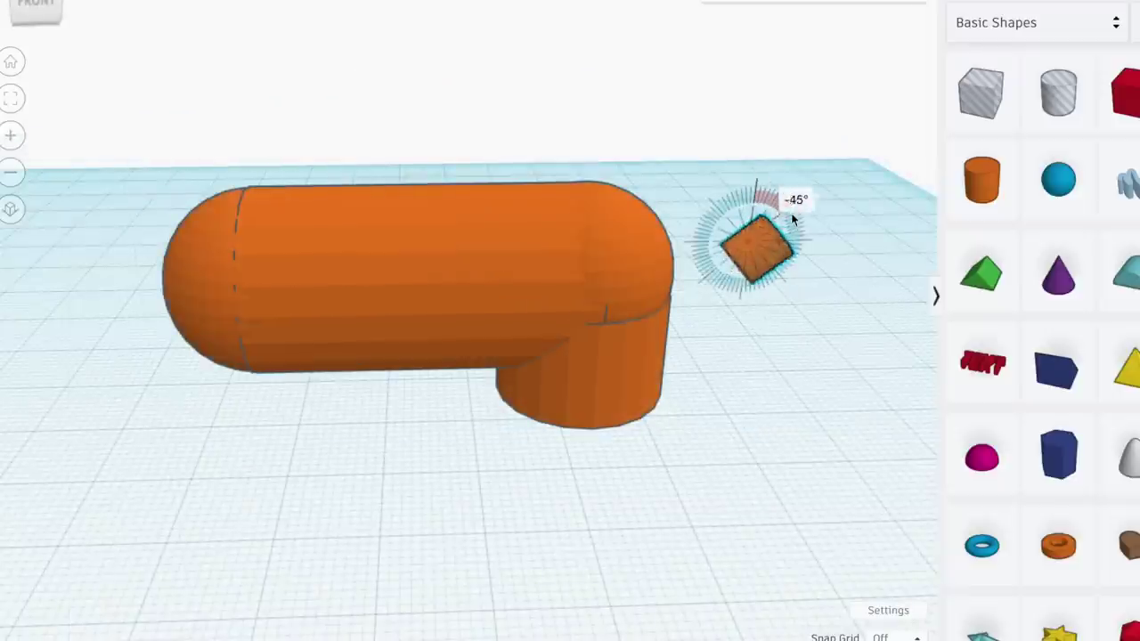
left_click_drag(771, 268, 710, 270)
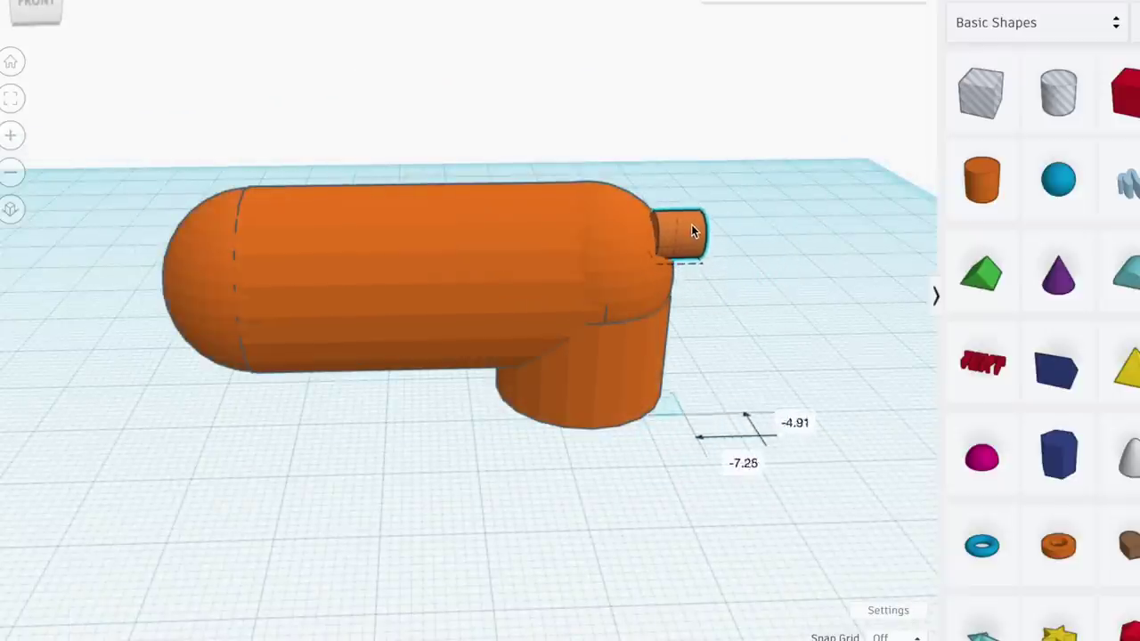
left_click_drag(693, 231, 682, 216)
left_click_drag(669, 175, 670, 184)
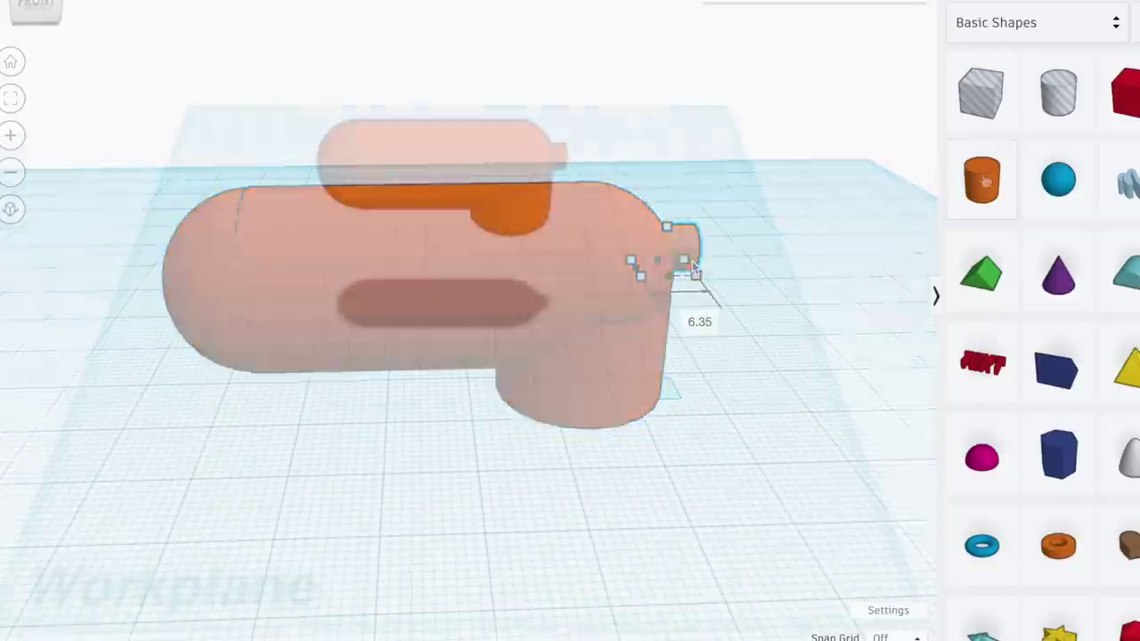
left_click_drag(981, 178, 504, 335)
Group a 24.47 cylinder with a half-round shape rotated -88° and deepened to 19.70
left_click_drag(511, 261, 517, 264, "shift")
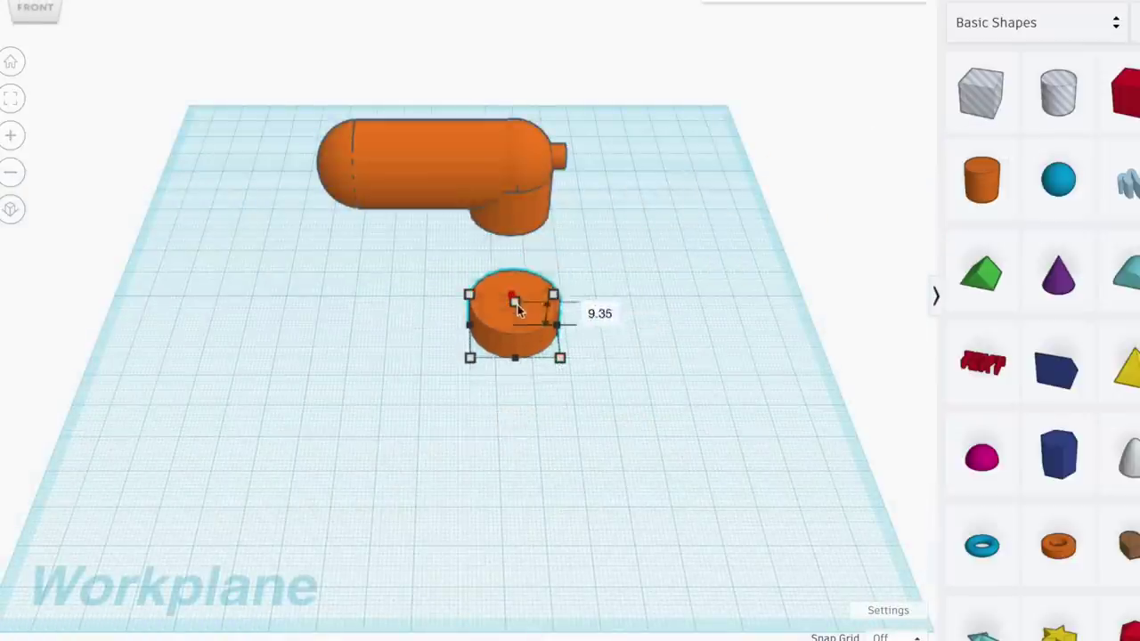
left_click_drag(519, 307, 516, 328)
left_click(1124, 270)
left_click_drag(323, 364, 260, 314)
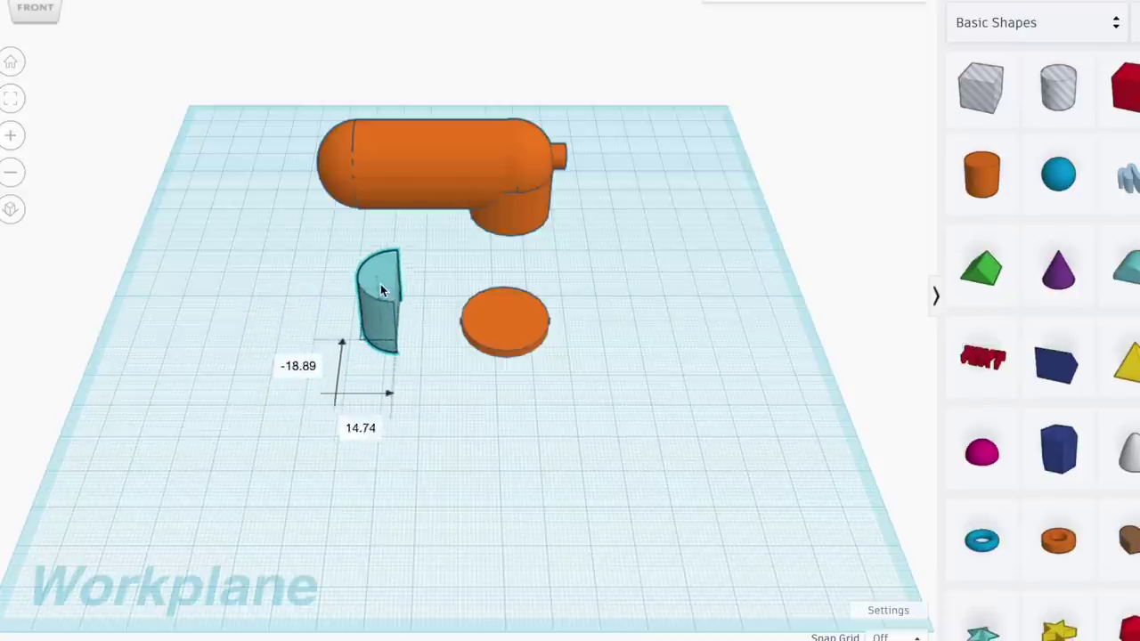
left_click_drag(381, 303, 445, 310)
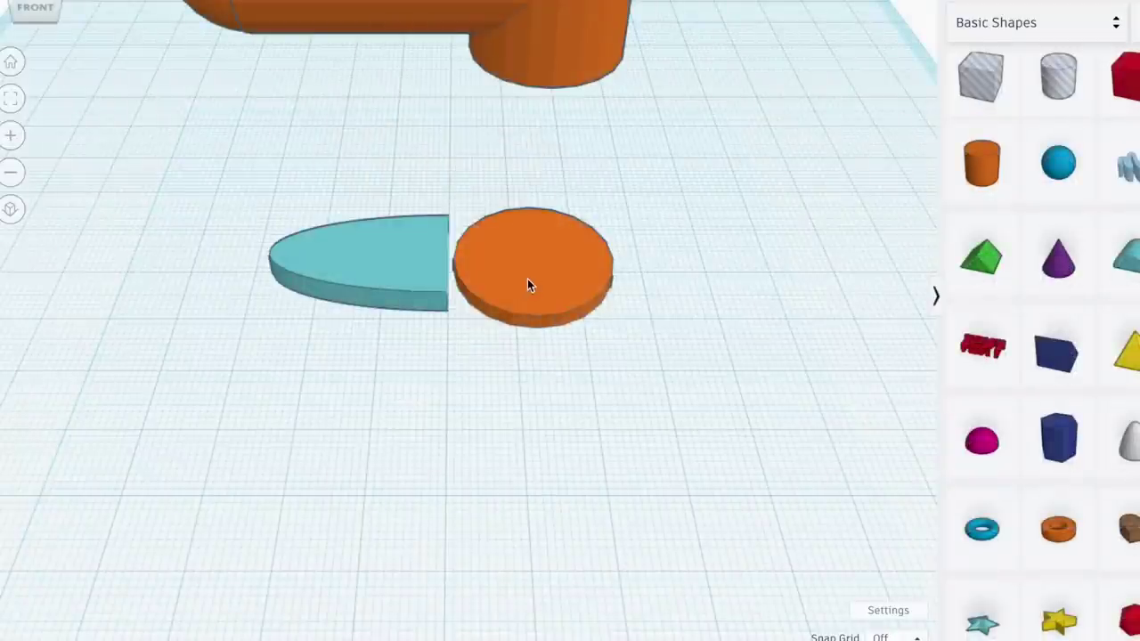
left_click_drag(528, 284, 490, 277)
left_click(411, 283)
left_click_drag(380, 309, 379, 323)
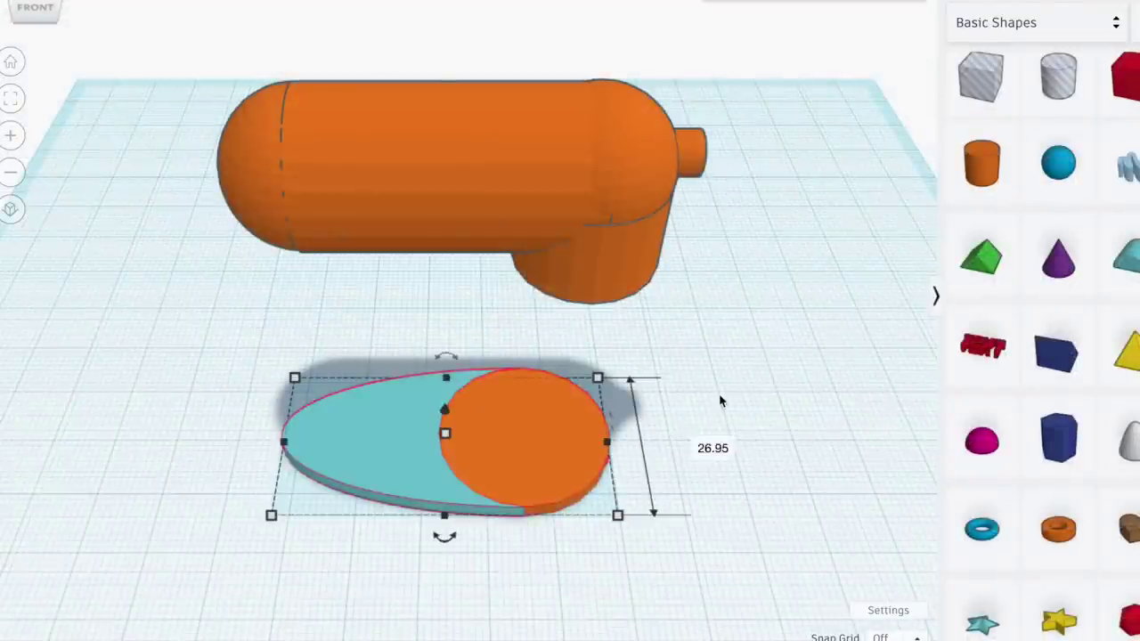
key("ctrl+g")
Cut a circular recess into the base's rounded end with a hole cylinder
left_click(1058, 75)
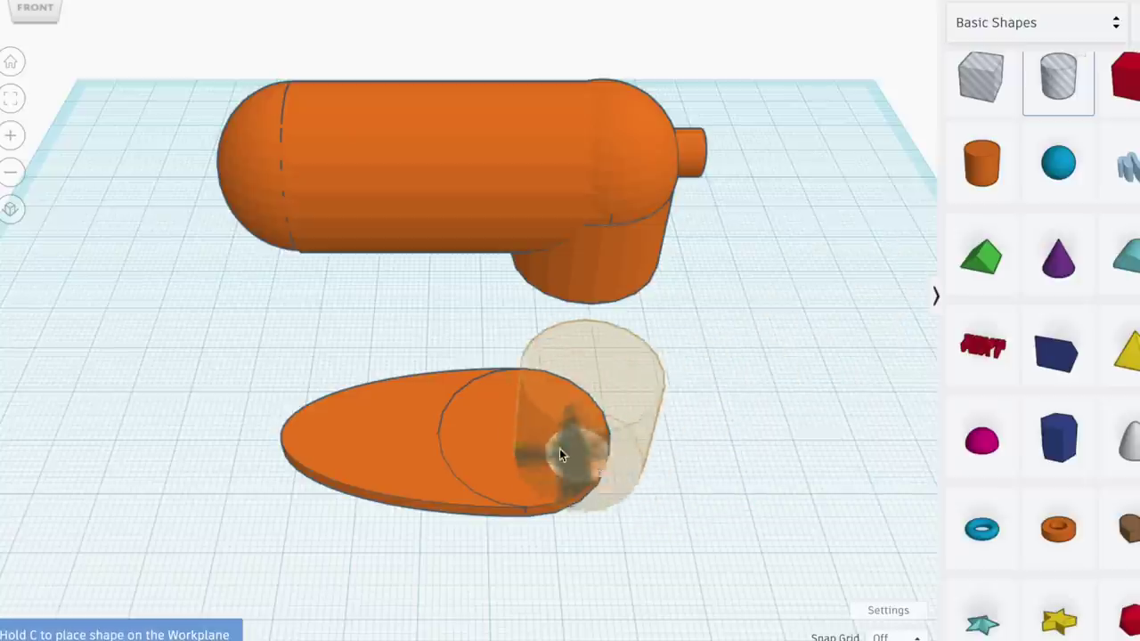
left_click(525, 436)
left_click_drag(592, 491, 586, 495, "shift")
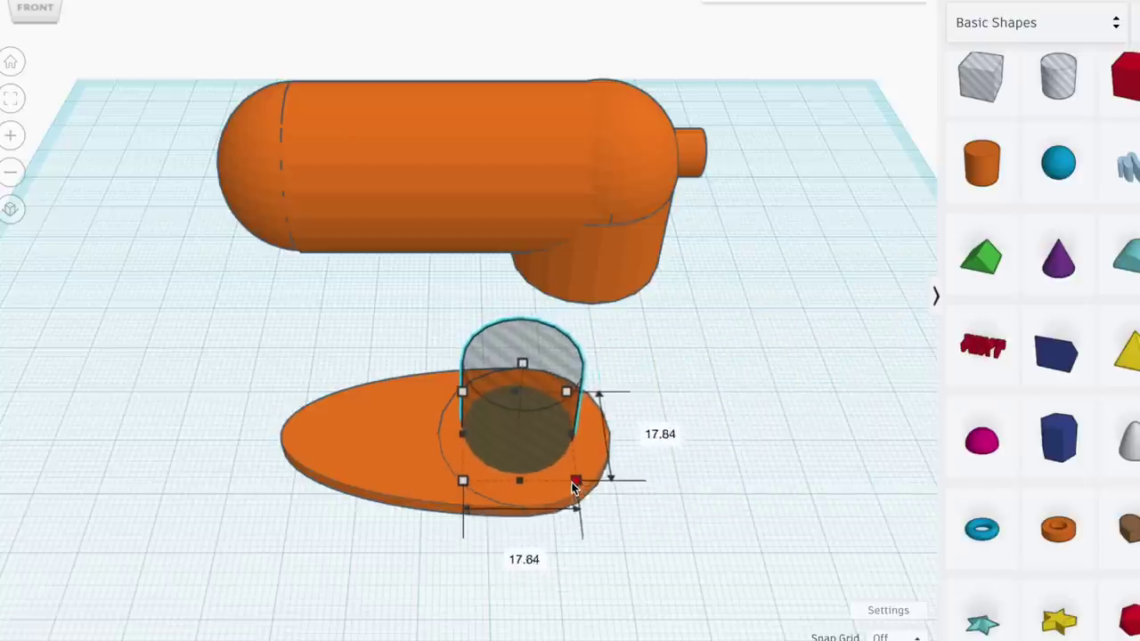
left_click(583, 476, "shift")
key("ctrl+g")
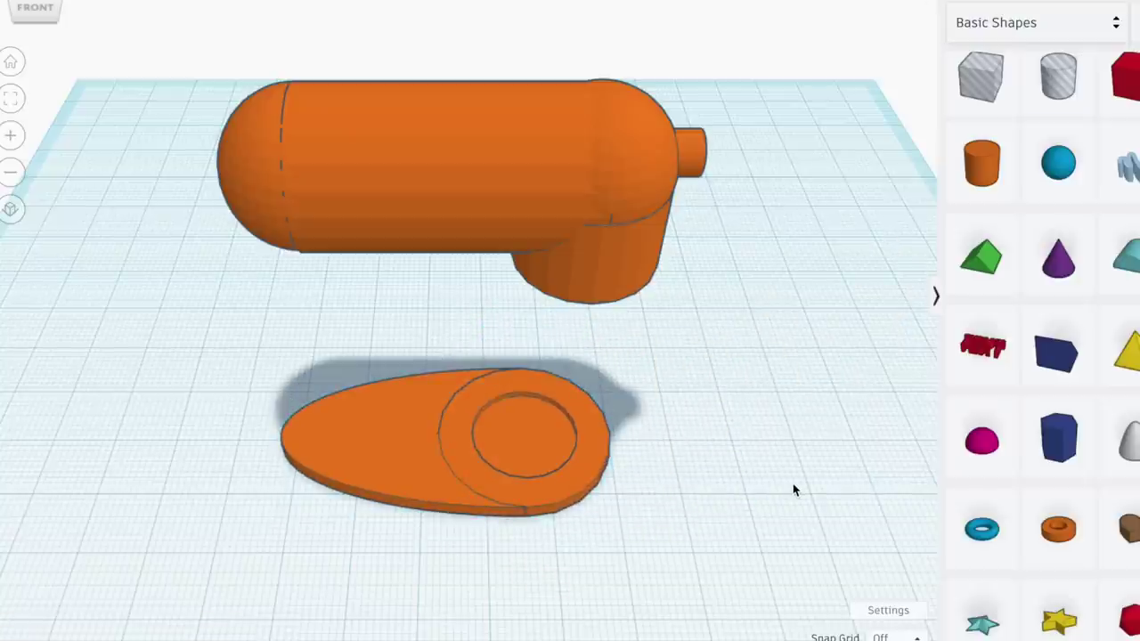
right_click_drag(512, 485, 356, 499)
left_click(338, 480)
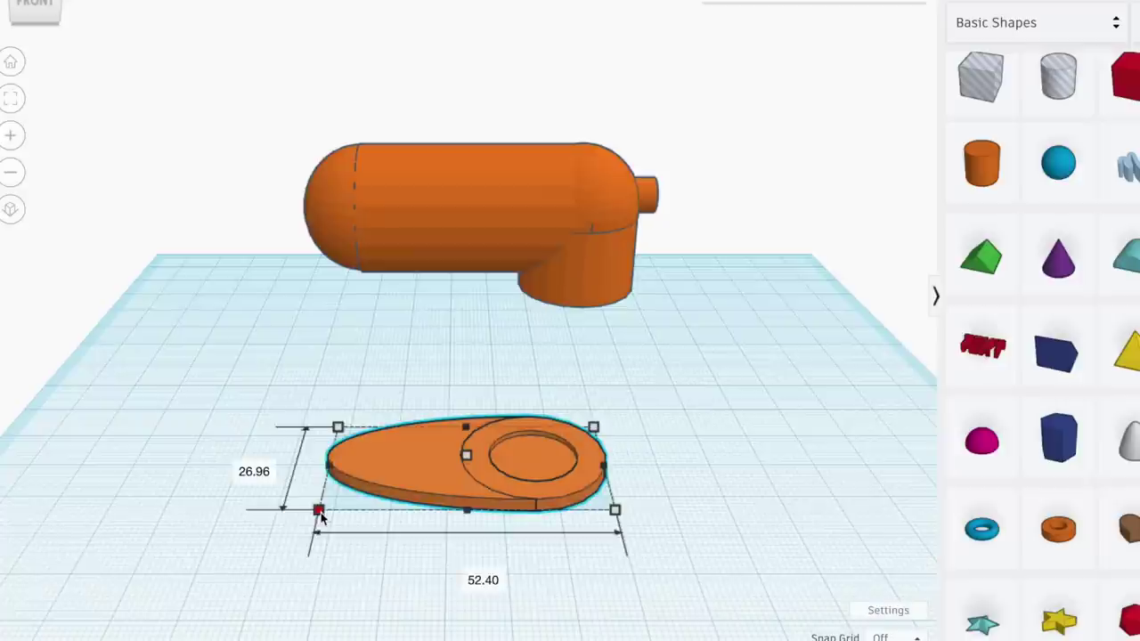
Place a cone and a paraboloid on the base, lifting the paraboloid 5.59 and widening it to 24.91
left_click_drag(1058, 259, 356, 458)
left_click_drag(406, 431, 422, 424, "shift")
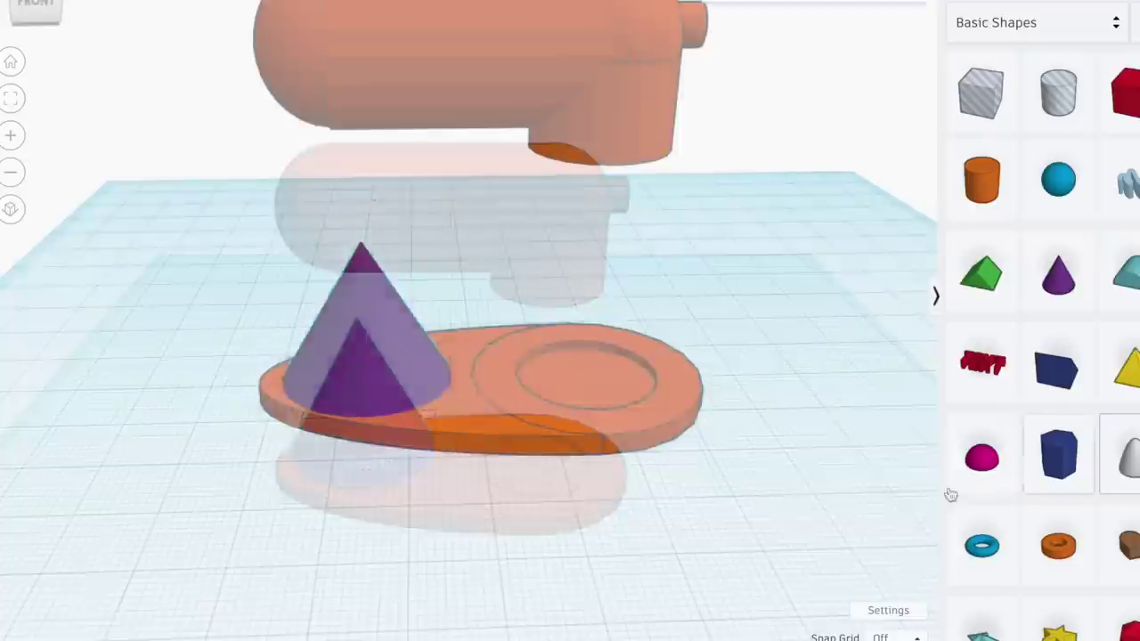
left_click_drag(950, 495, 388, 393)
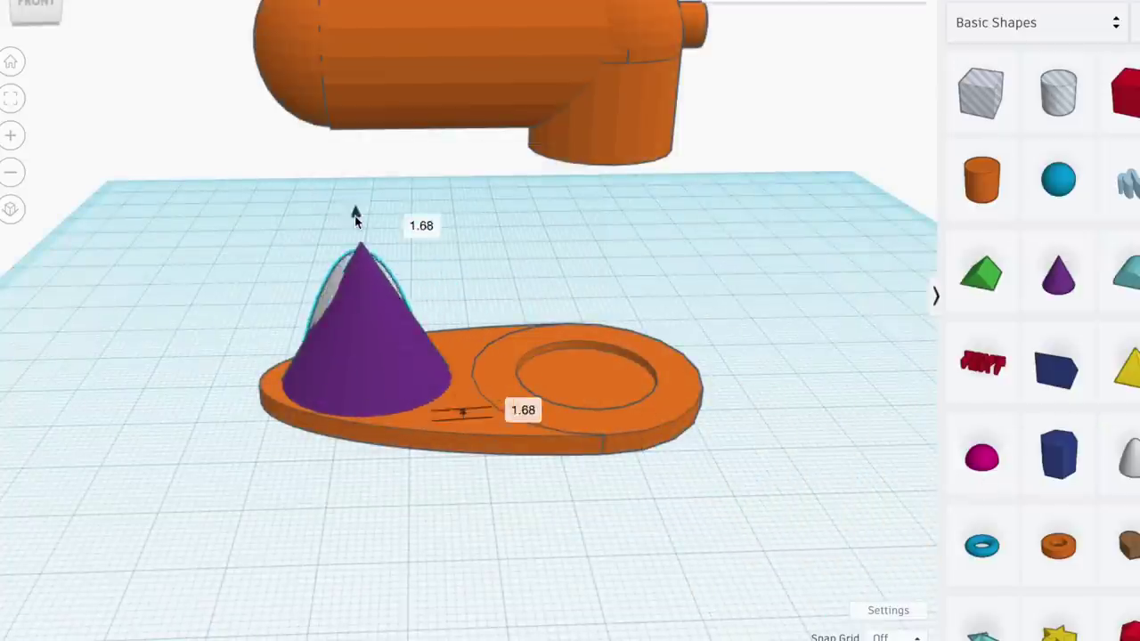
left_click_drag(354, 215, 354, 173)
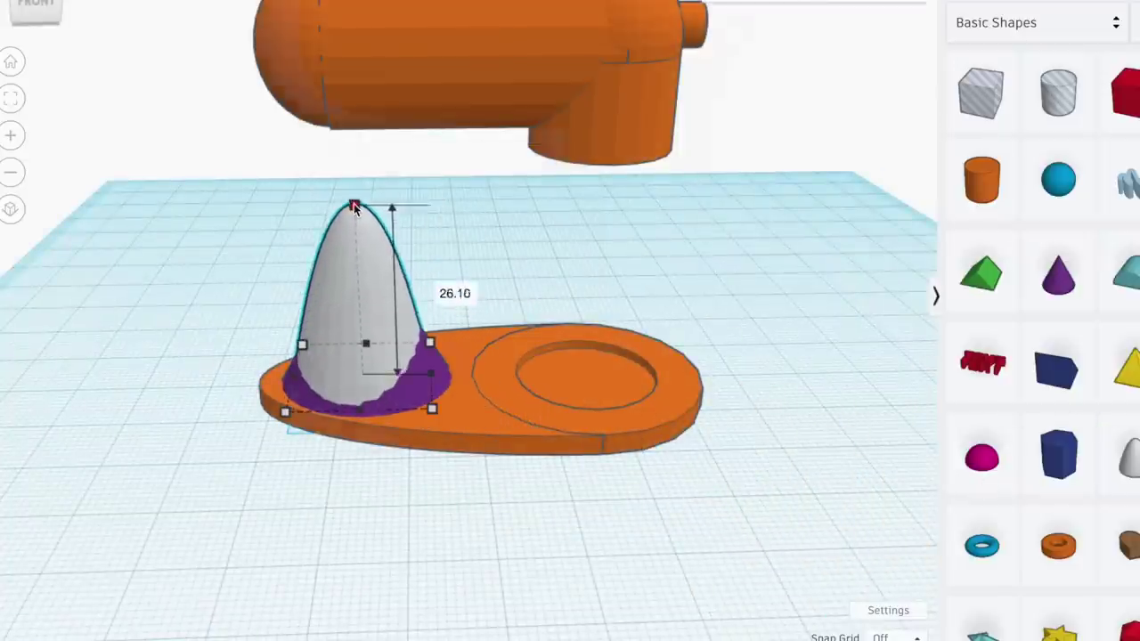
right_click_drag(428, 360, 495, 377)
left_click_drag(454, 371, 472, 375)
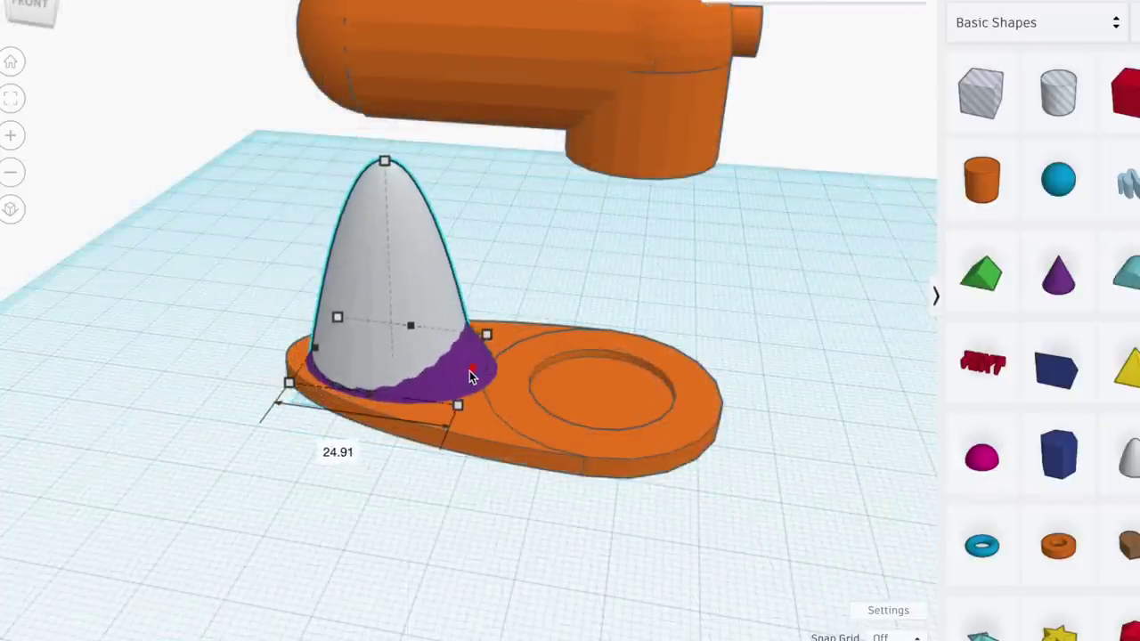
Stack a cylinder above the paraboloid and shrink it to about 16.81 across
left_click_drag(982, 178, 405, 320)
left_click_drag(389, 214, 381, 92)
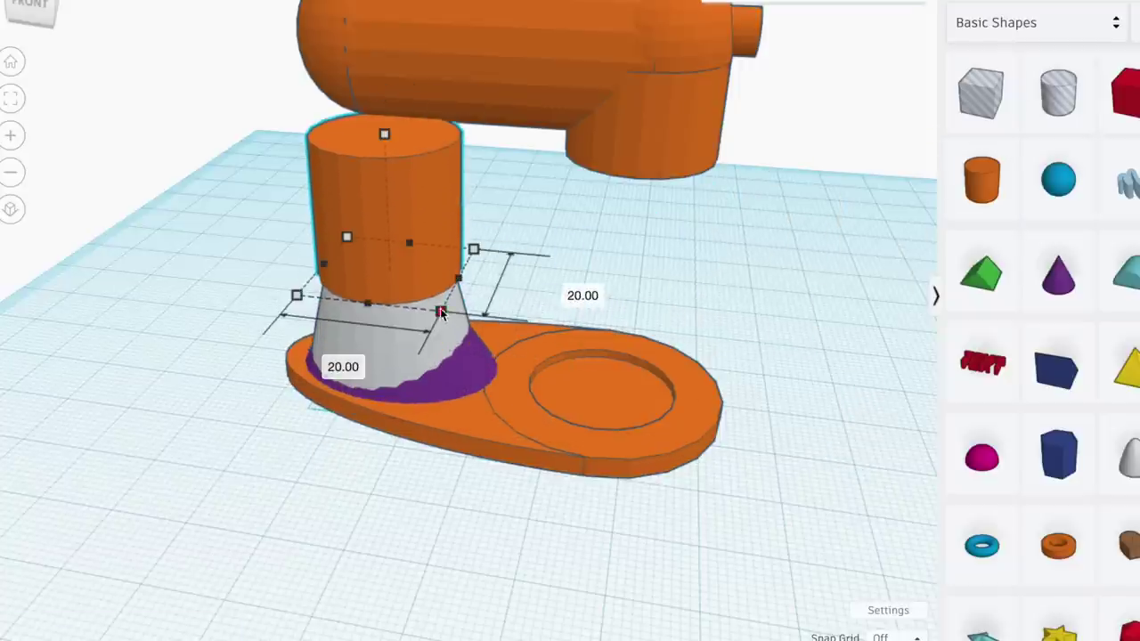
left_click_drag(440, 309, 424, 294)
right_click_drag(424, 294, 369, 107)
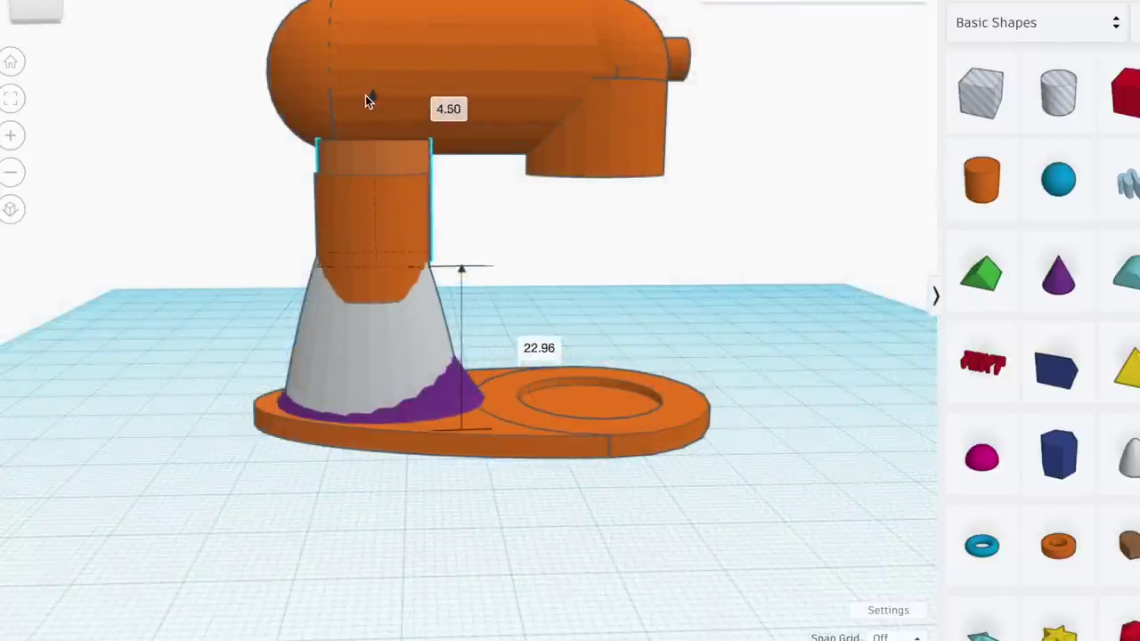
scroll(429, 118, "down", 2)
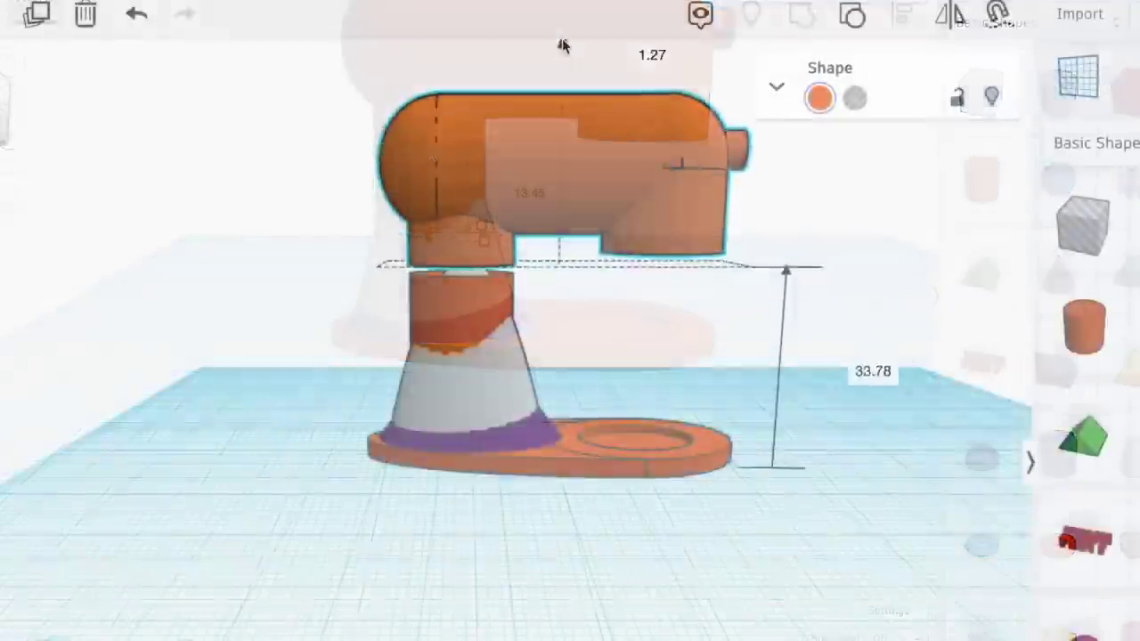
Raise the mixer head, then group the cylinder neck with the base and give it a solid colour
left_click_drag(561, 9, 561, 2)
left_click(461, 303)
left_click(641, 450, "shift")
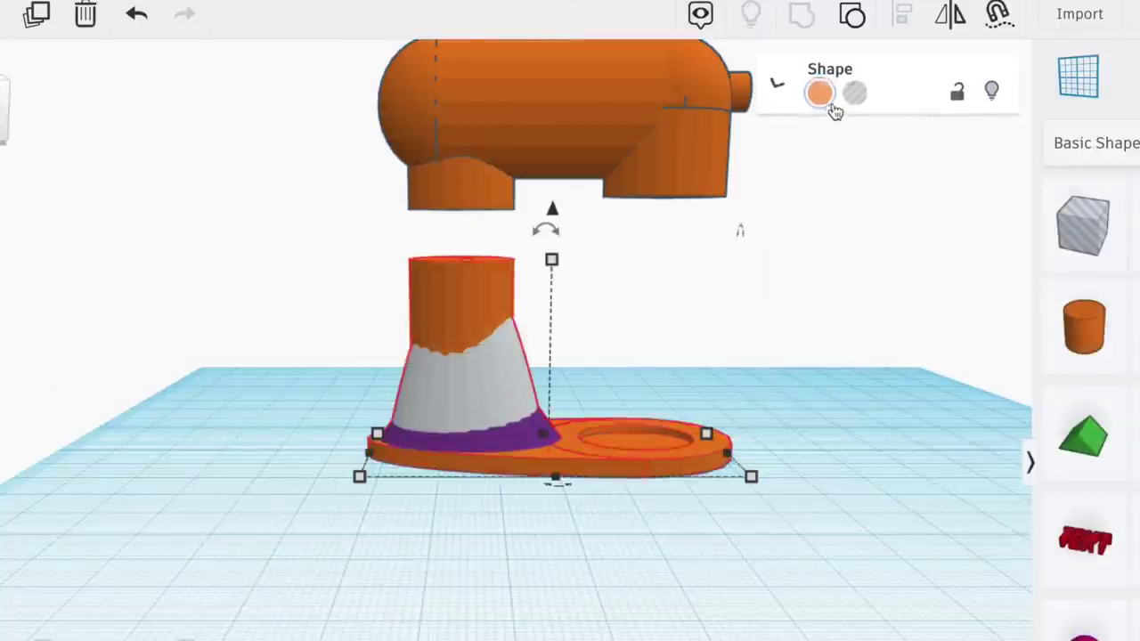
key("ctrl+g")
left_click(819, 98)
Tip a new cylinder onto its side as a 7.61 disc and raise it under the head
right_click_drag(534, 552, 624, 552)
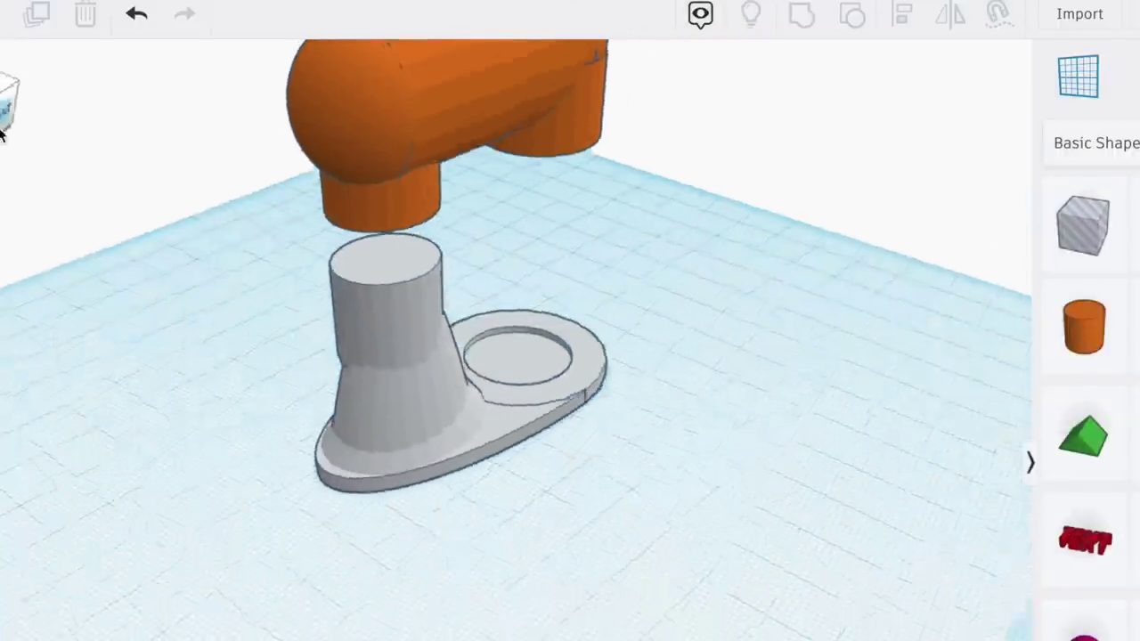
left_click_drag(1083, 325, 670, 490)
left_click_drag(708, 331, 803, 452)
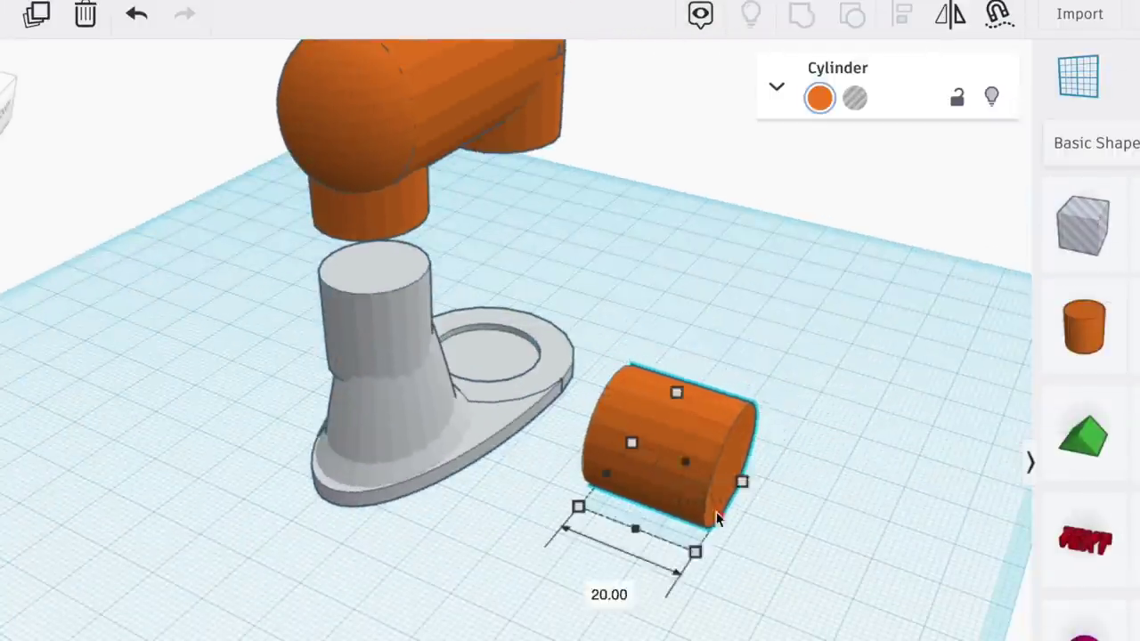
left_click_drag(717, 515, 356, 262)
key("f")
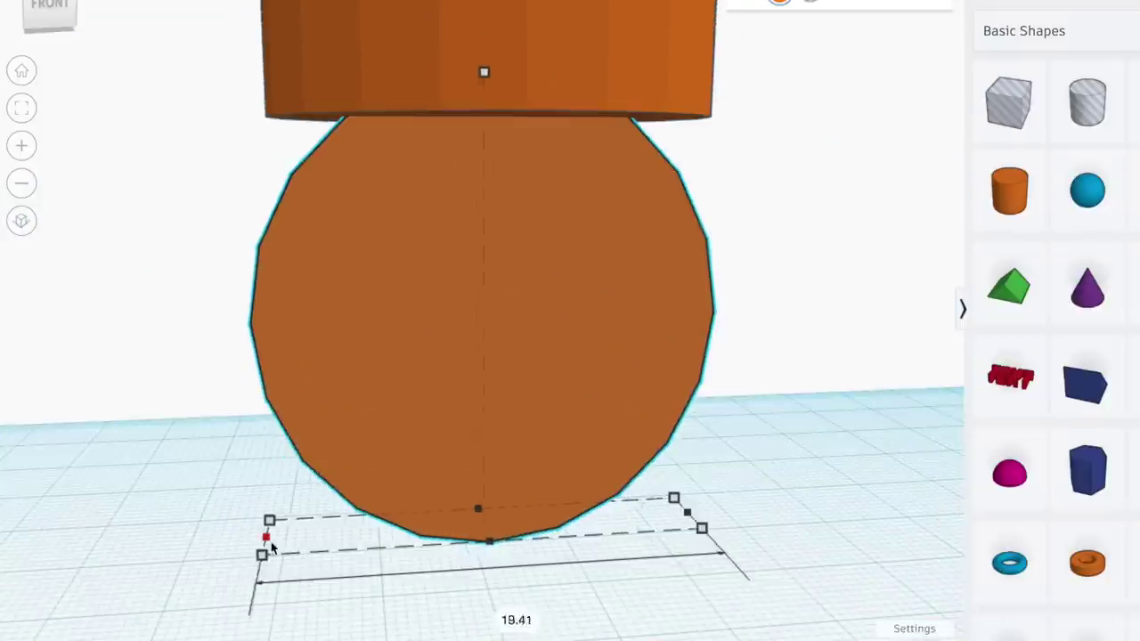
left_click_drag(271, 547, 367, 552)
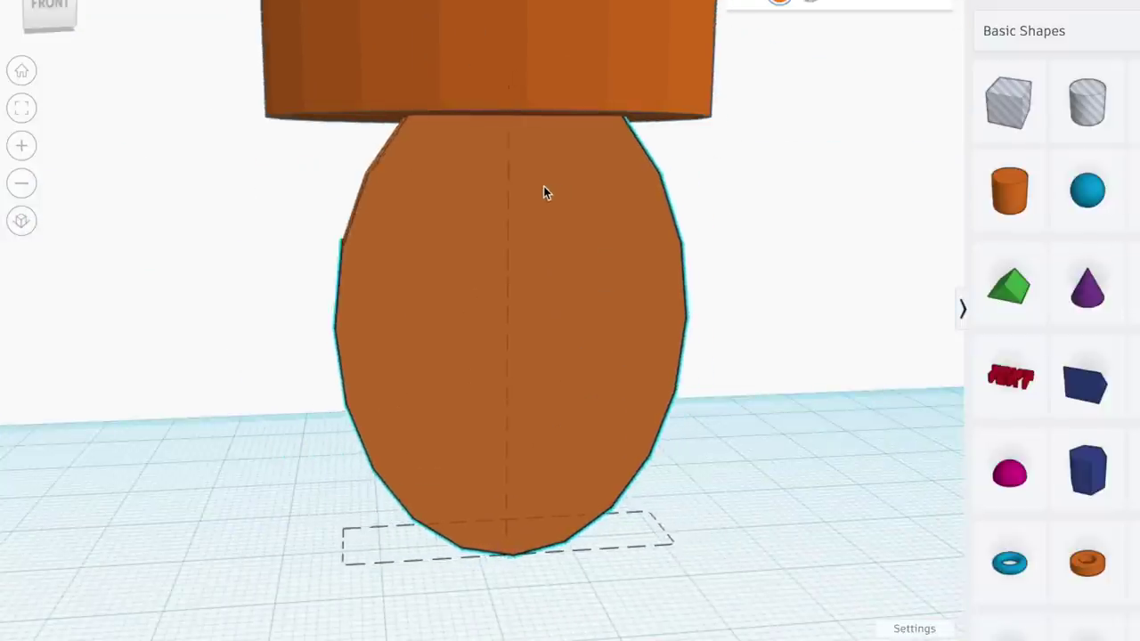
left_click_drag(491, 21, 491, 0)
scroll(659, 256, "down", 3)
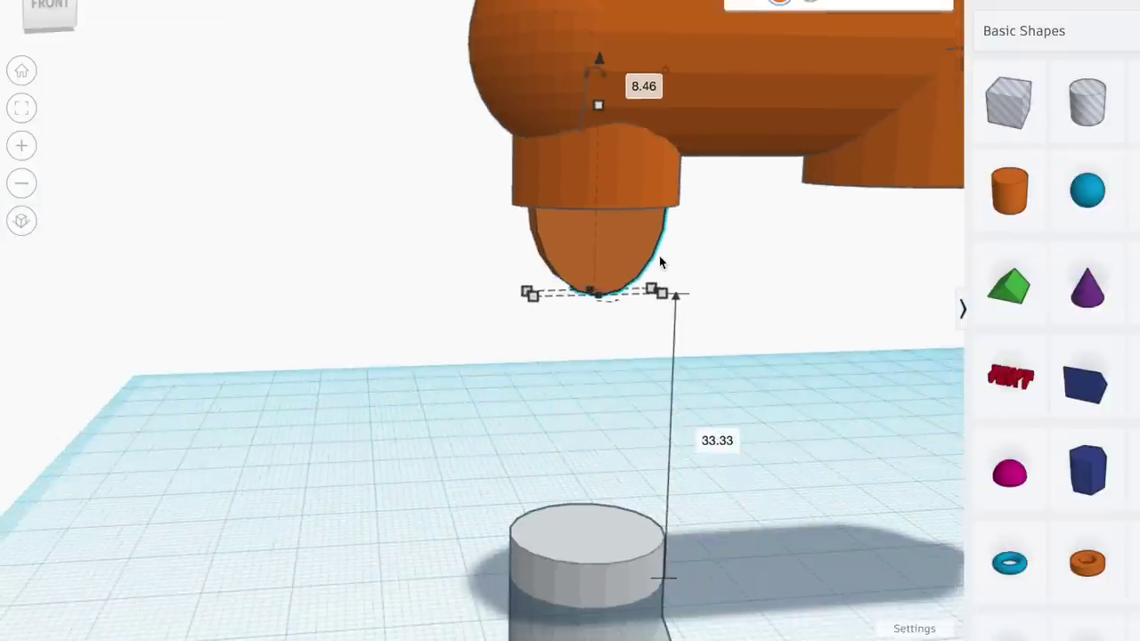
right_click_drag(659, 256, 708, 300)
right_click_drag(114, 66, 385, 213)
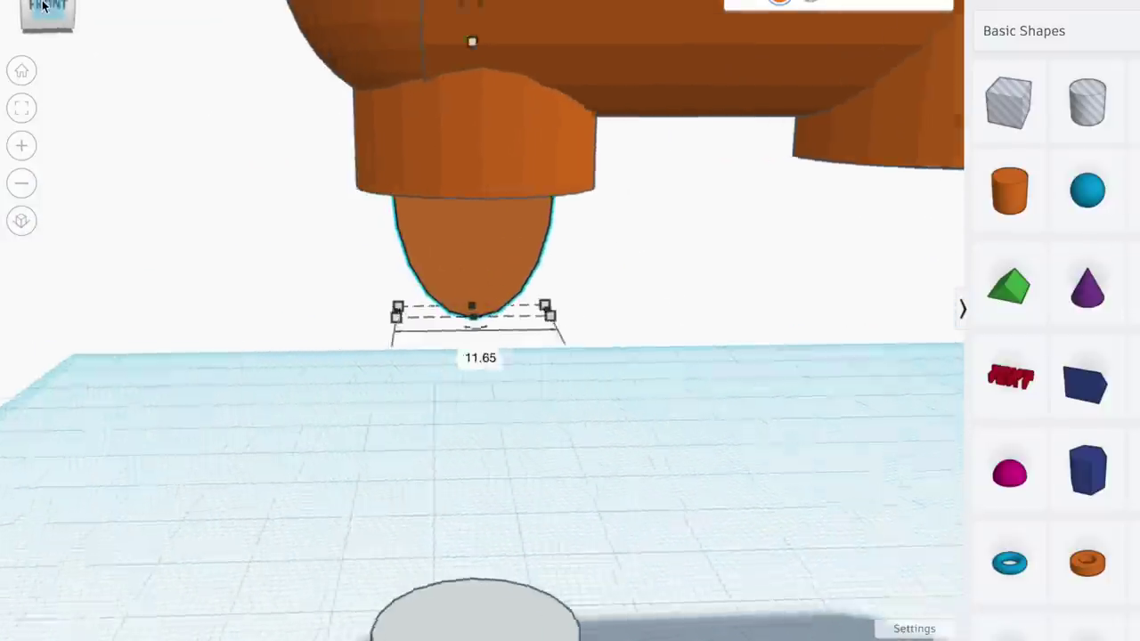
Turn a cylindrical hole sideways at the head's foot and group them to carve a curved notch
left_click_drag(1087, 101, 615, 501)
left_click_drag(534, 391, 517, 508)
left_click_drag(636, 414, 399, 105)
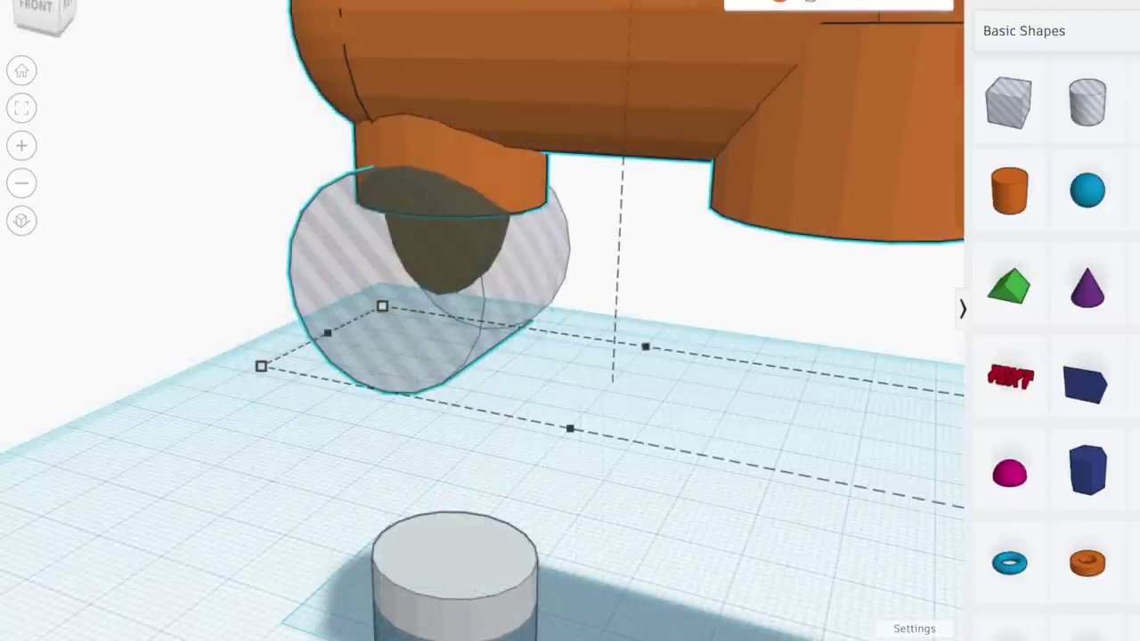
key("ctrl+g")
left_click(677, 517)
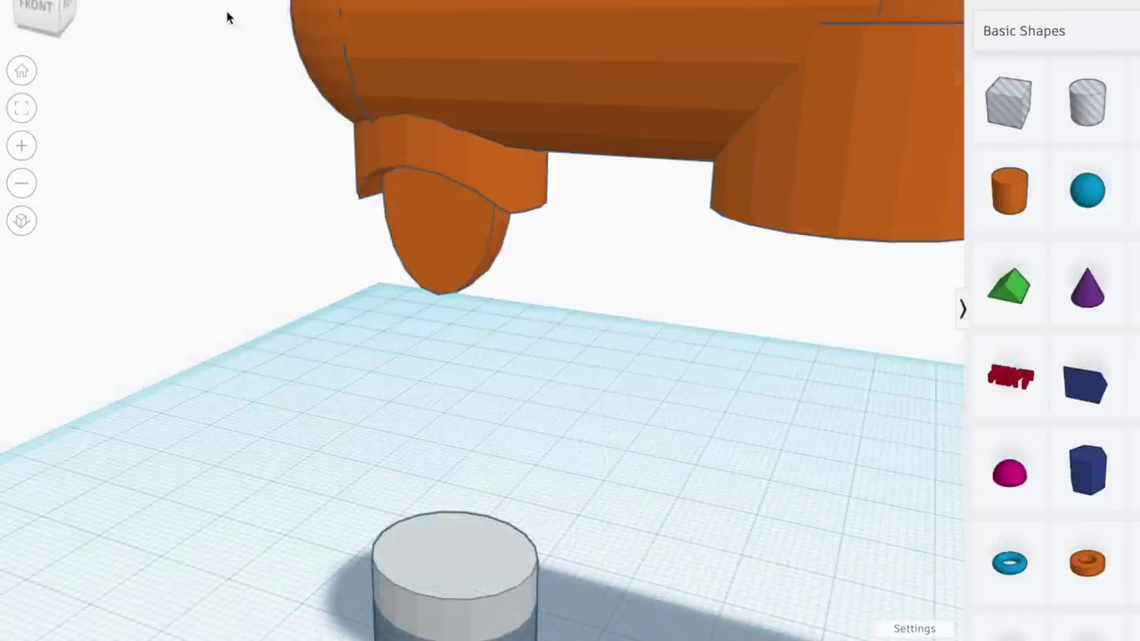
left_click_drag(53, 16, 71, 16)
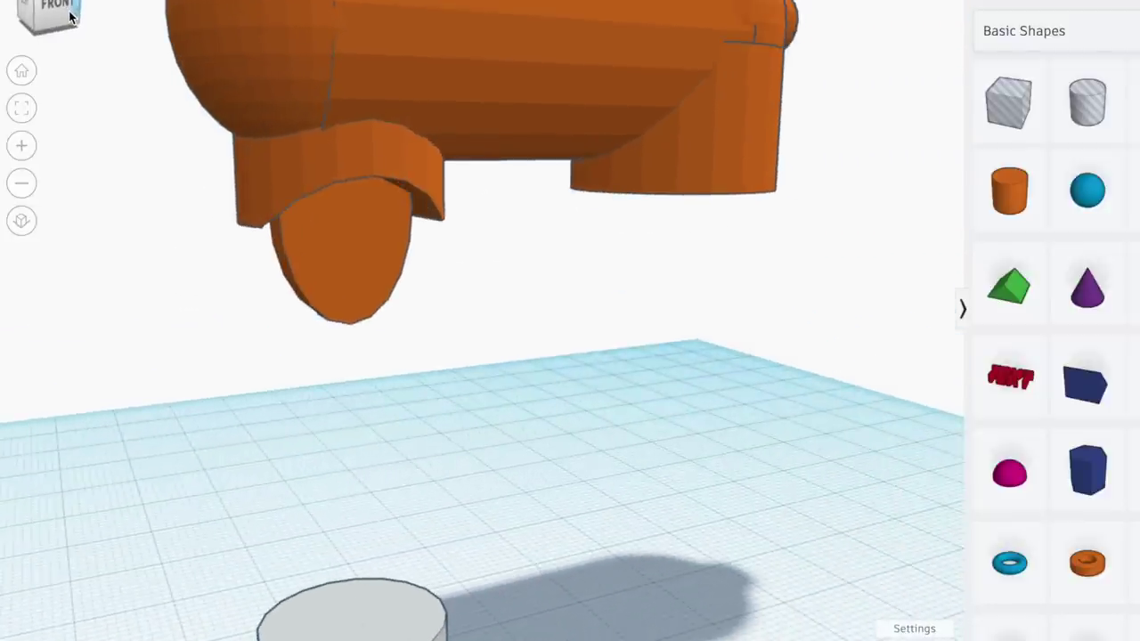
left_click(339, 283)
left_click_drag(341, 33, 337, 14)
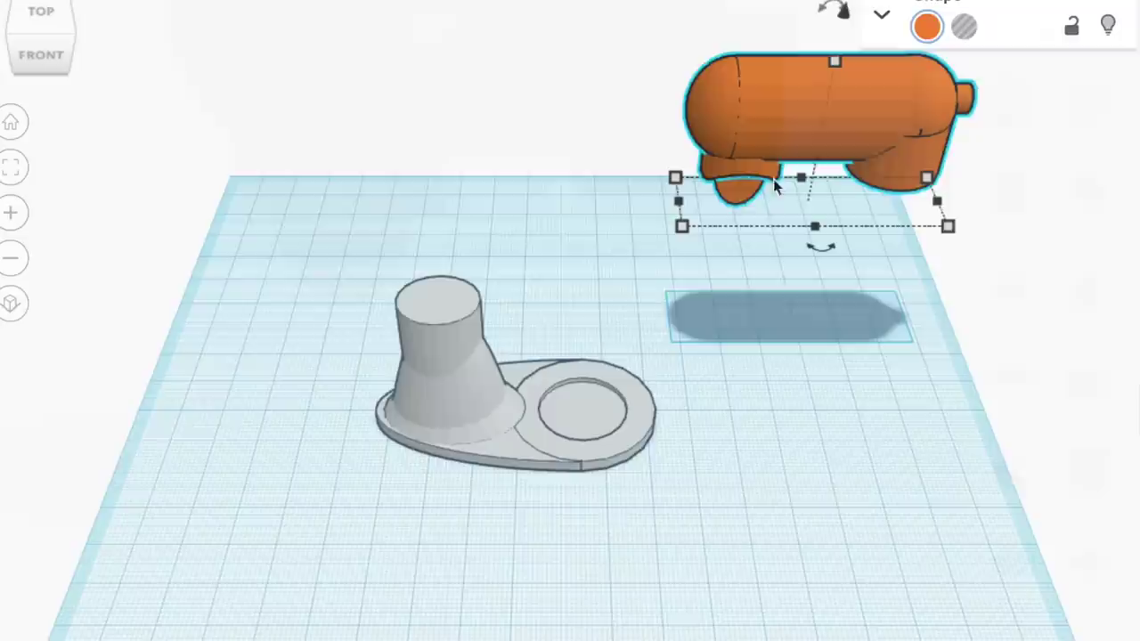
Sink a hole copy of the head into the stand top, group to cut the socket, then reposition the head
left_click_drag(766, 171, 894, 171)
left_click_drag(1044, 120, 577, 223)
left_click(964, 28)
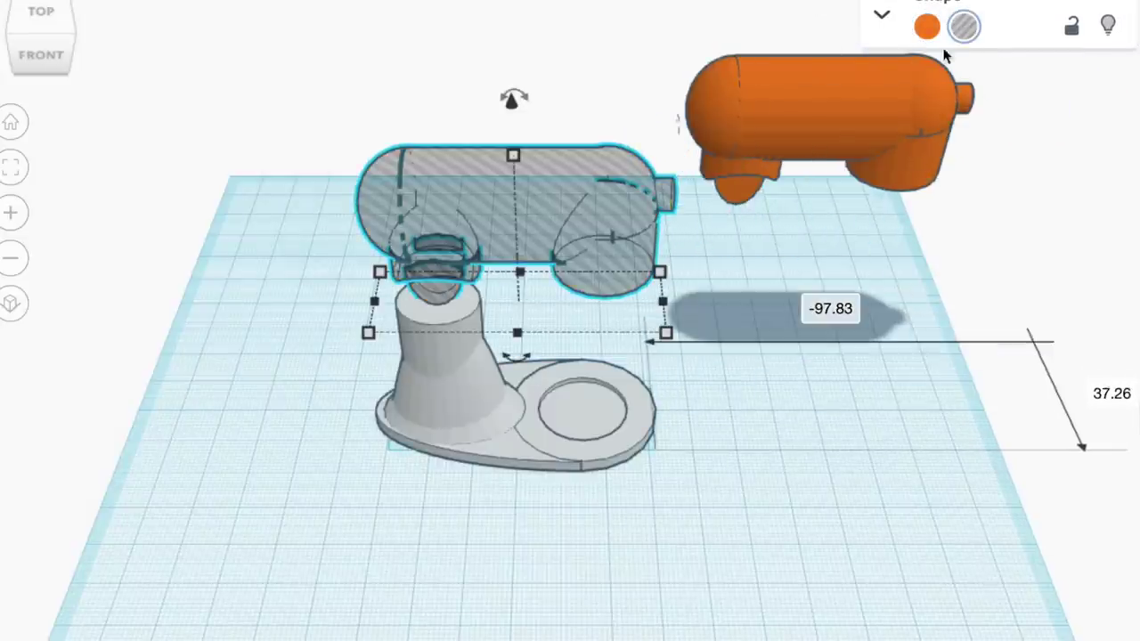
left_click_drag(532, 337, 453, 228)
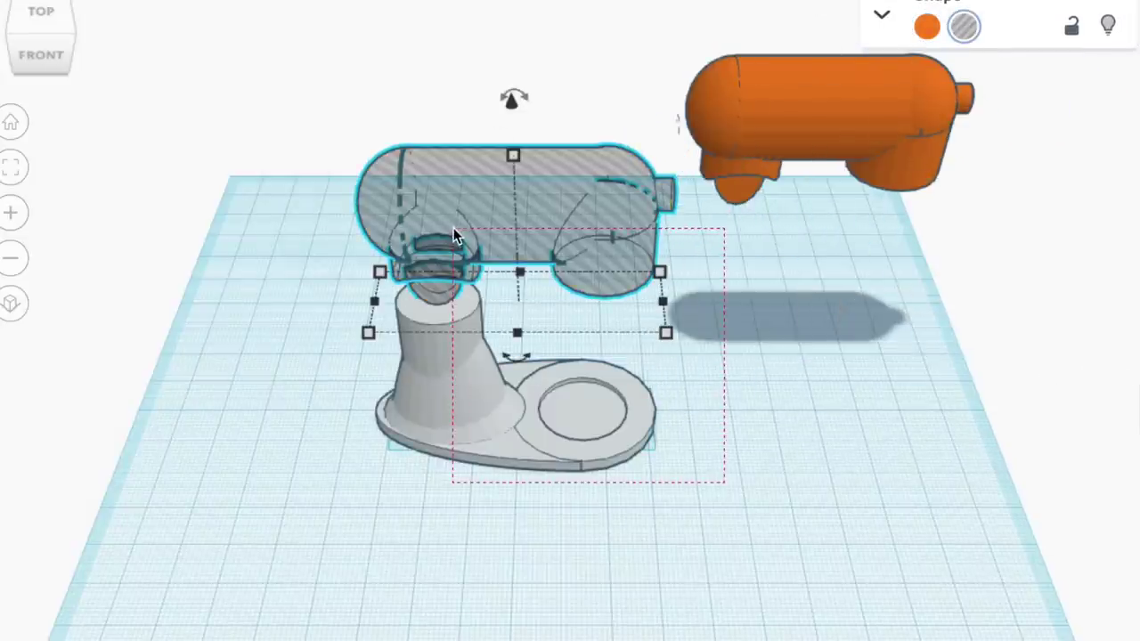
left_click_drag(512, 98, 18, 190)
left_click(16, 183)
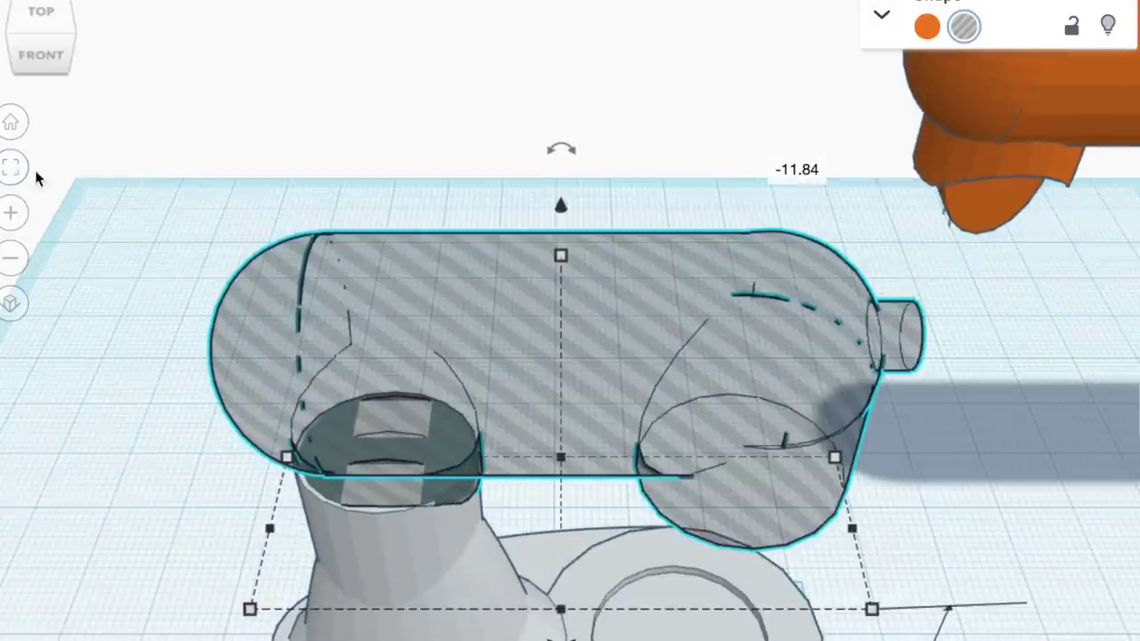
left_click(48, 70)
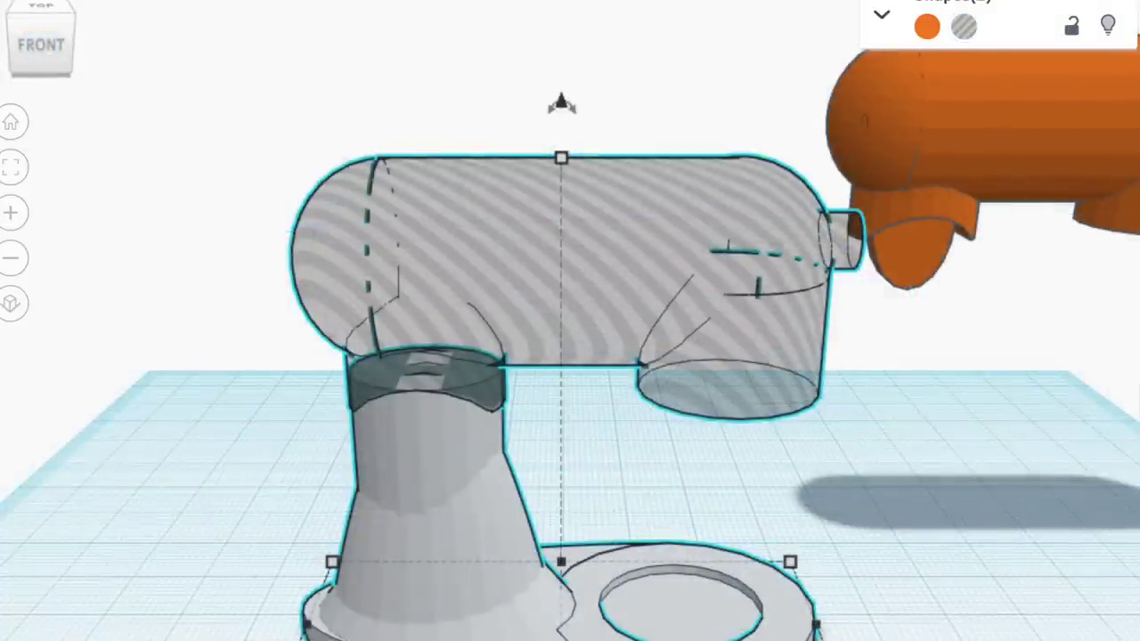
key("ctrl+g")
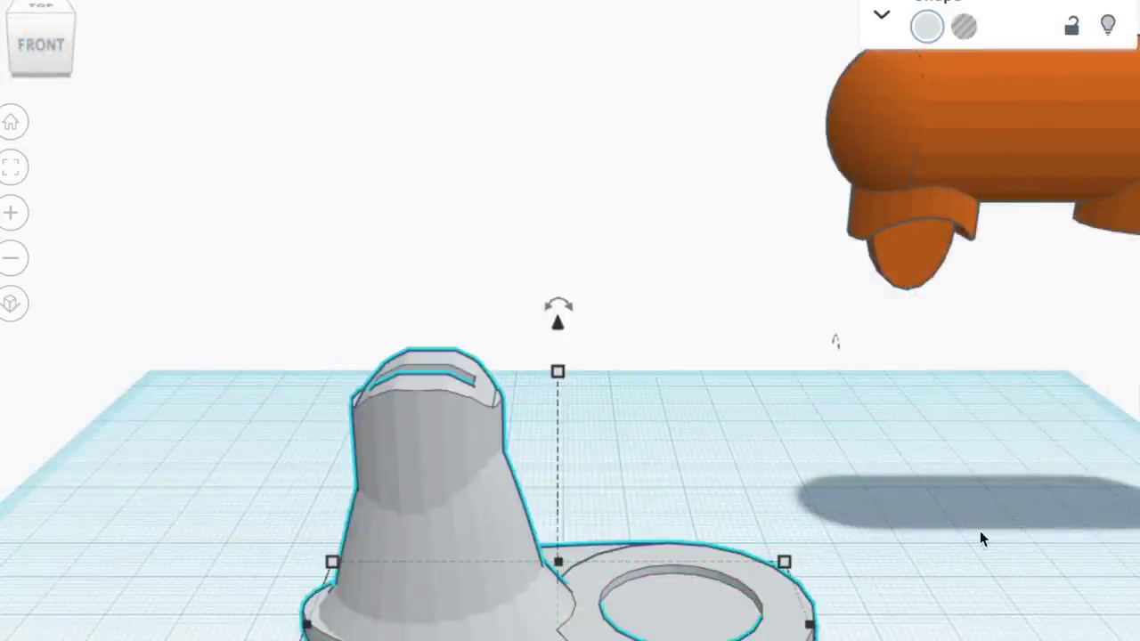
mouse_move(48, 43)
left_mouse_down()
mouse_move(51, 67)
mouse_move(52, 41)
left_mouse_up()
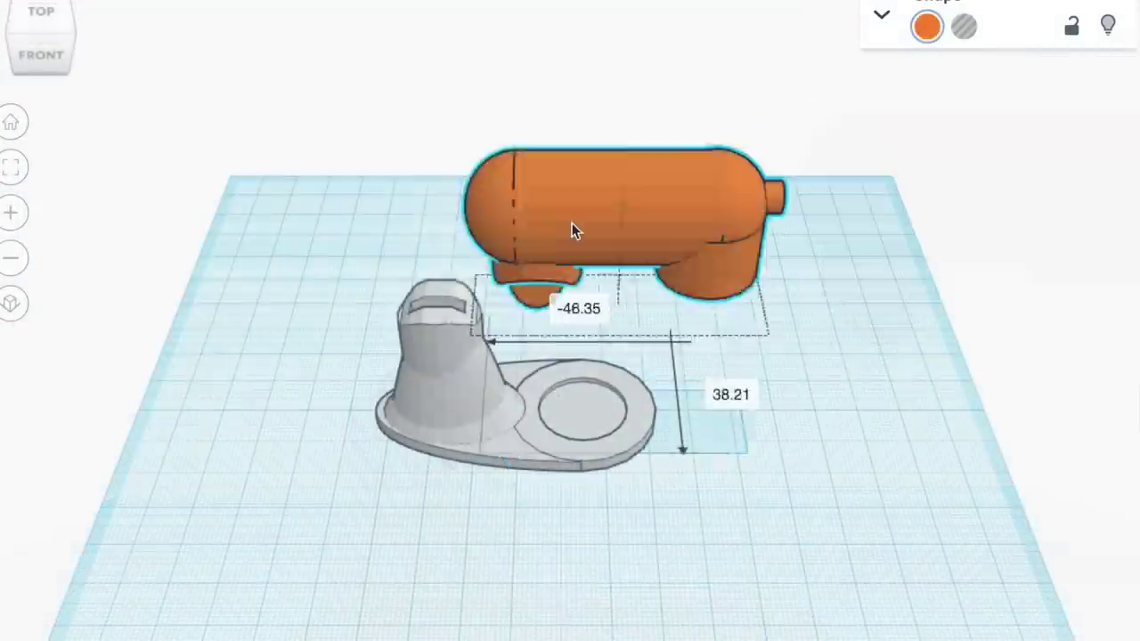
left_click_drag(572, 222, 510, 152)
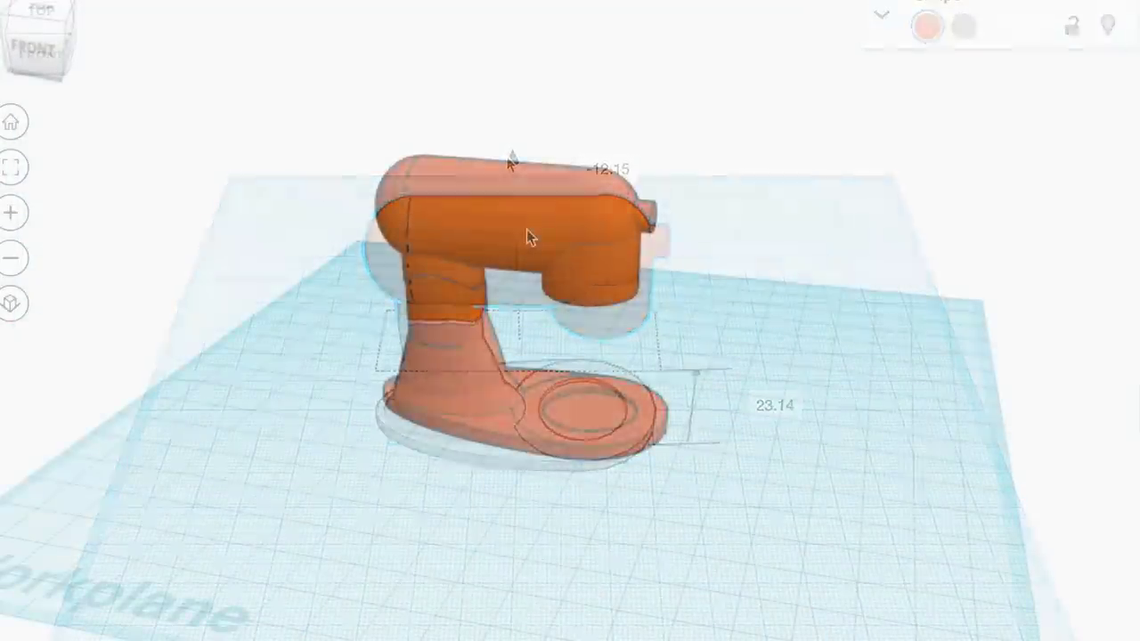
Separate the duplicate head and position a box widened to 37.59 at 48.34 over the right head
left_click_drag(526, 234, 583, 187)
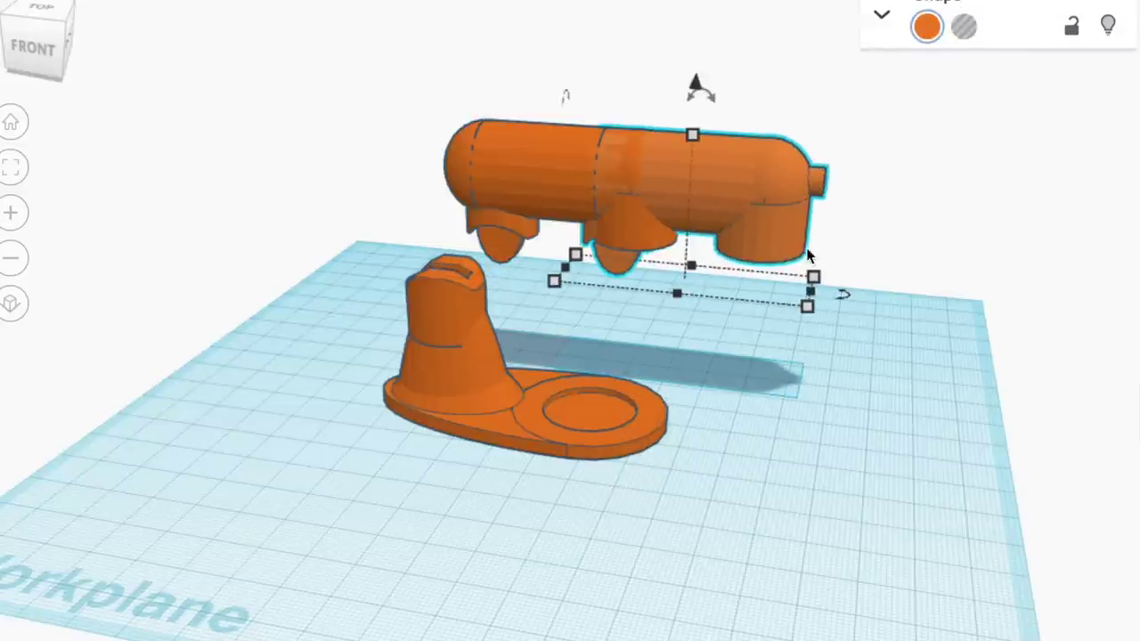
left_click_drag(750, 195, 947, 199)
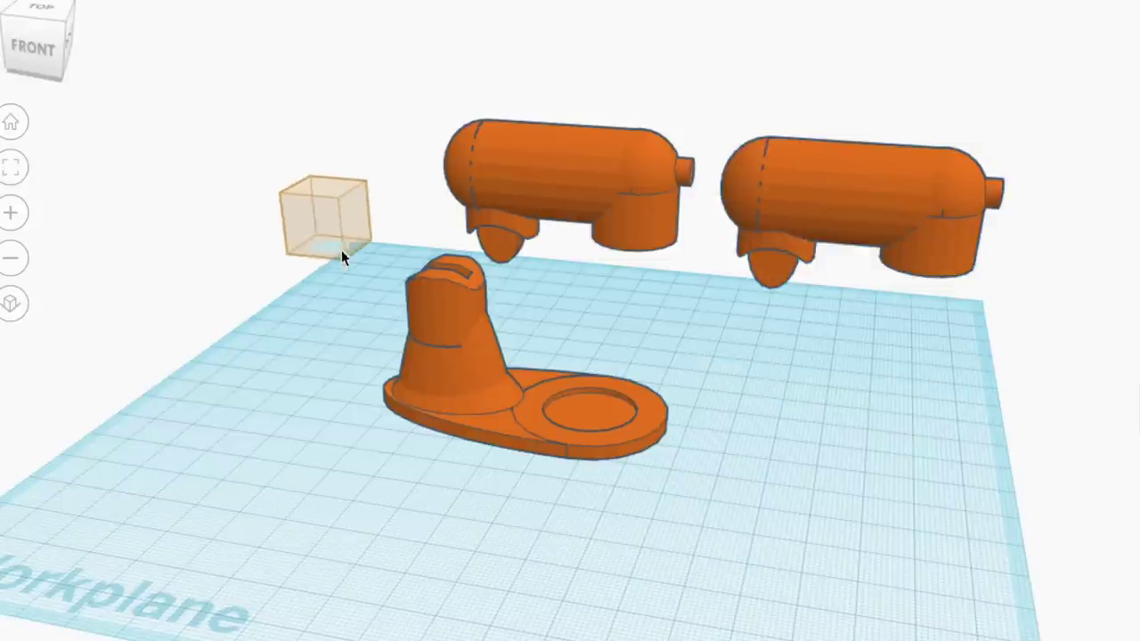
left_click_drag(358, 177, 353, 61)
left_click_drag(374, 142, 458, 175)
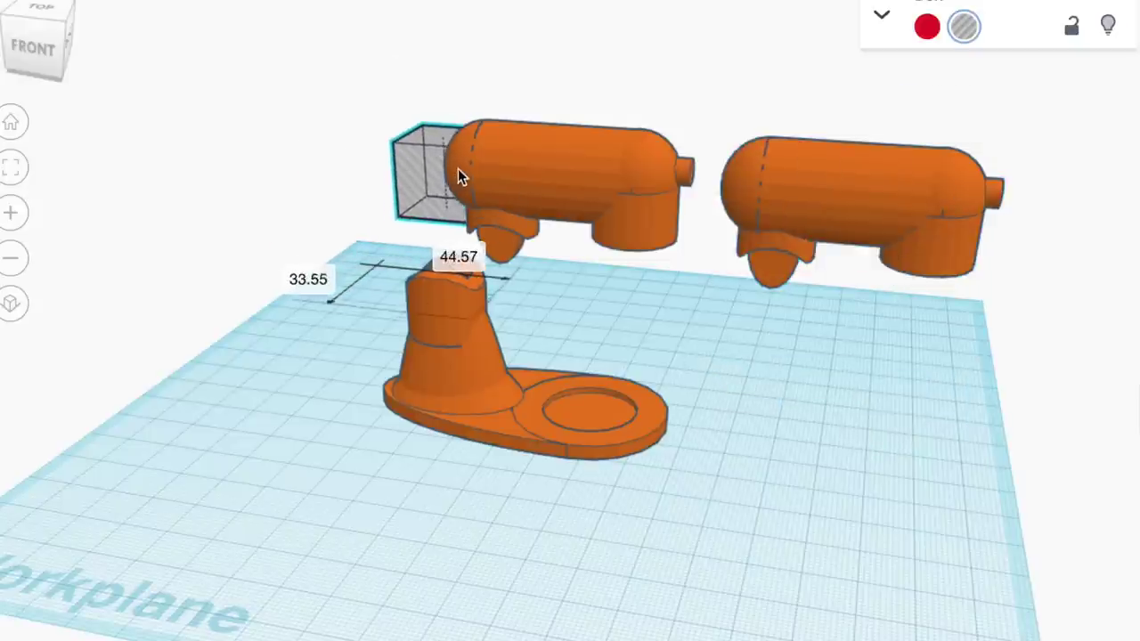
left_click_drag(482, 216, 486, 219)
left_click_drag(465, 125, 464, 121)
left_click_drag(517, 281, 574, 294)
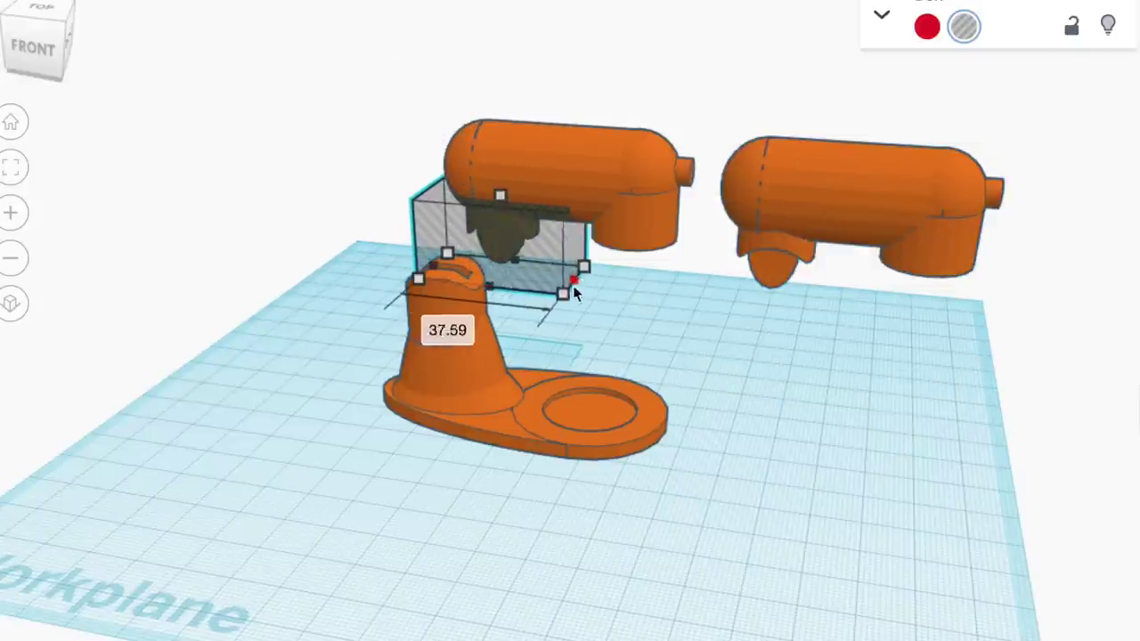
left_click_drag(674, 302, 675, 304)
right_click_drag(675, 303, 630, 268)
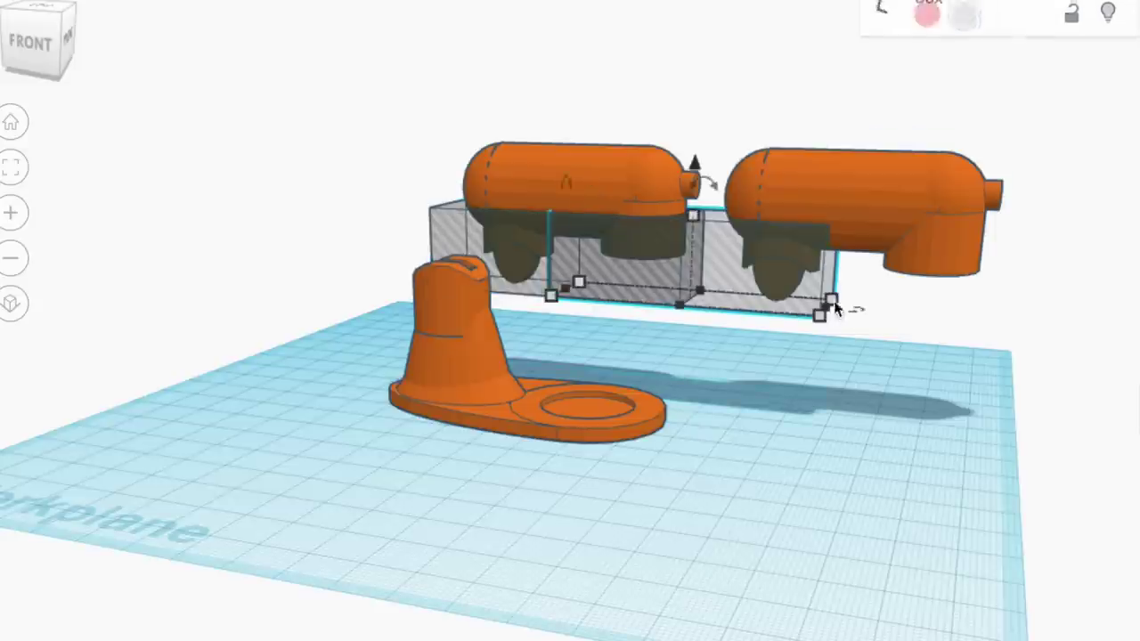
left_click_drag(835, 307, 944, 283)
left_click_drag(850, 169, 823, 60)
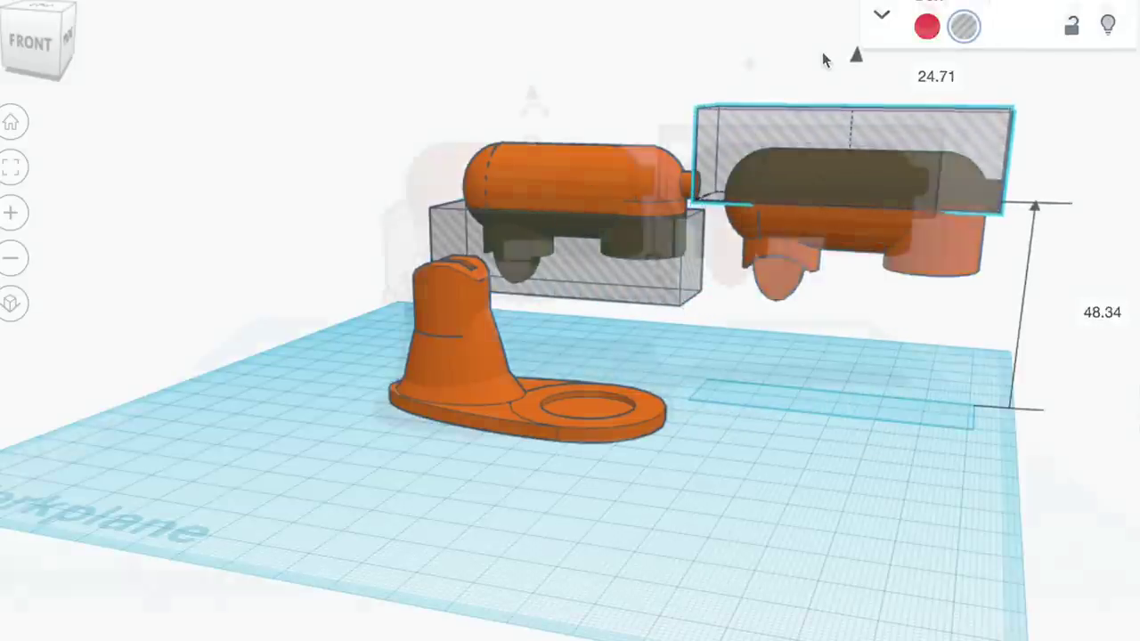
Group the box hole with the lower head piece to flatten its top
left_click(574, 178)
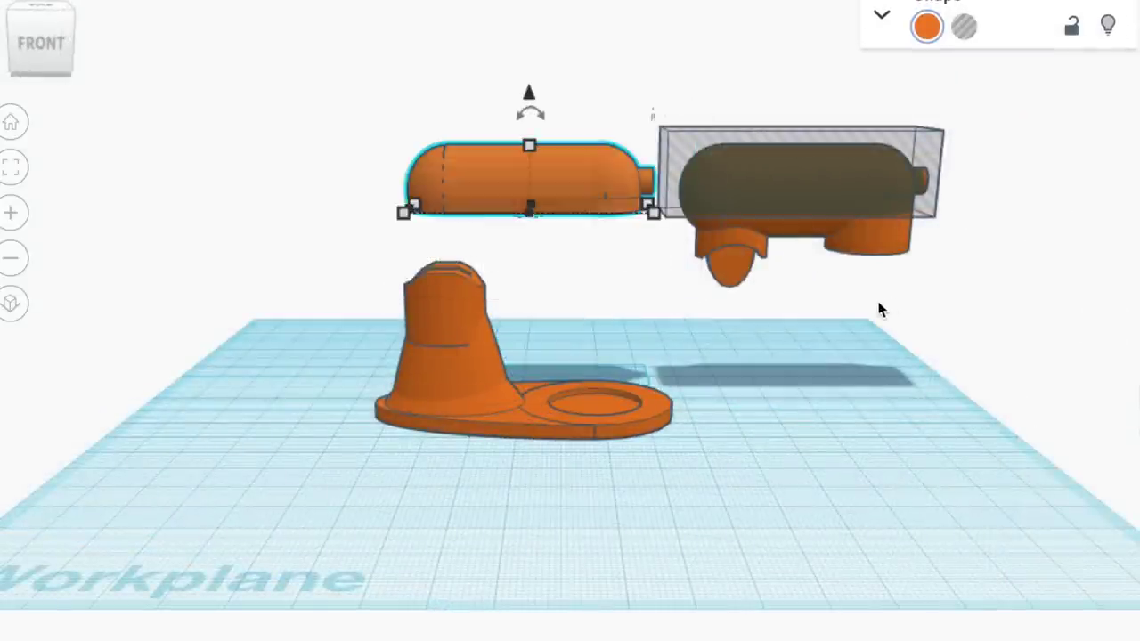
left_click_drag(878, 309, 783, 232)
key("ctrl+g")
left_click(891, 453)
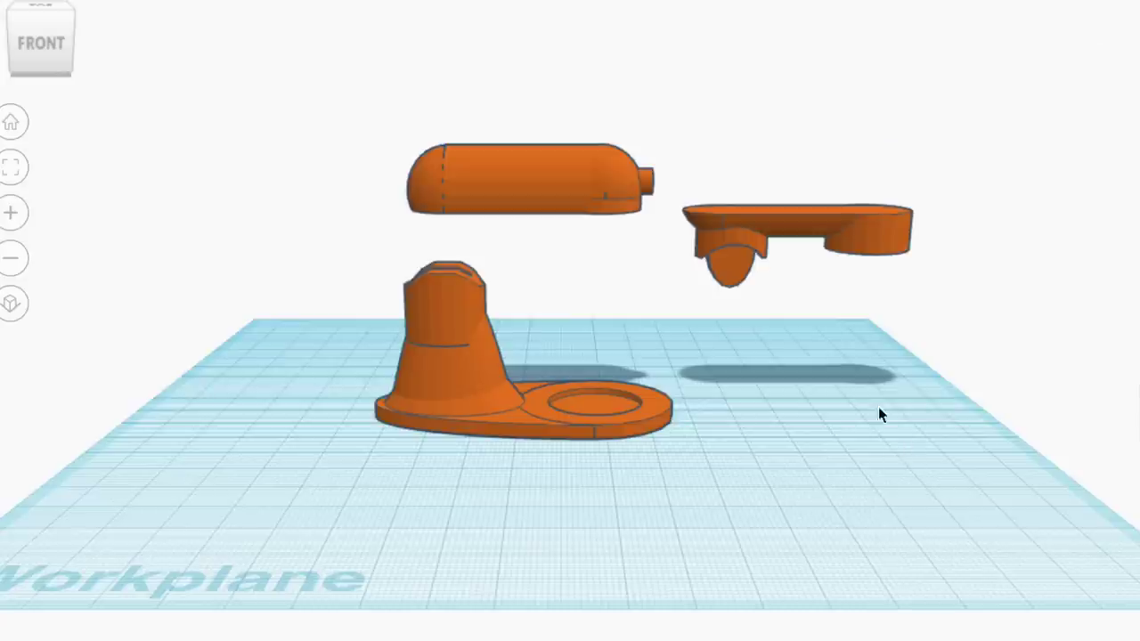
left_click(52, 42)
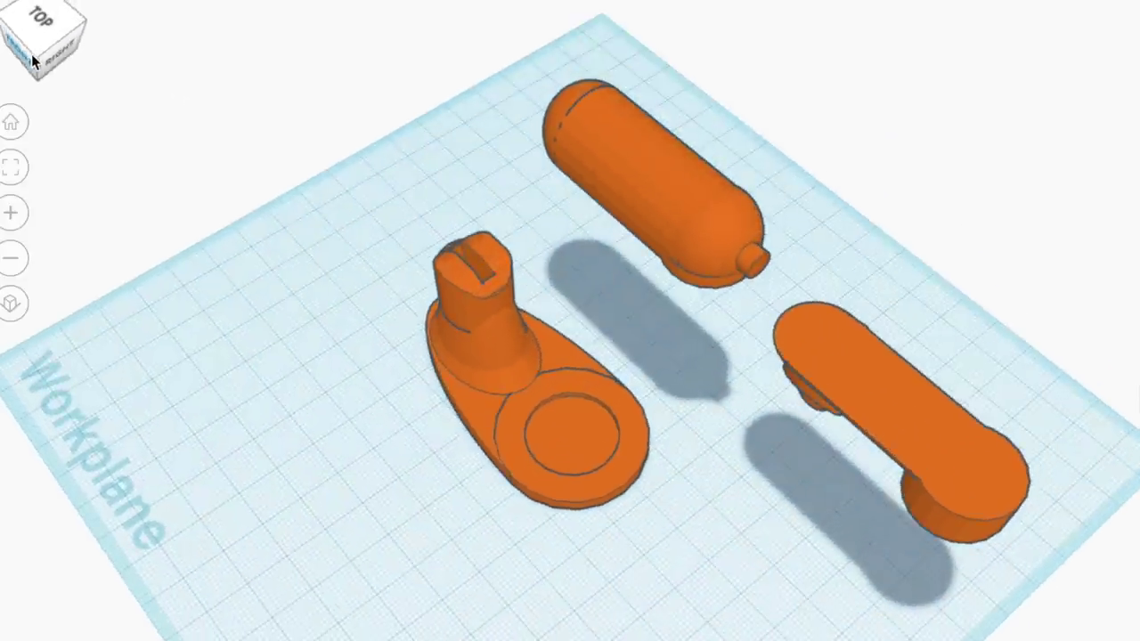
Hollow the pill-shaped top with a stretched hole cylinder, flip it 180° and seat it on the lower piece
left_click_drag(806, 392, 820, 401)
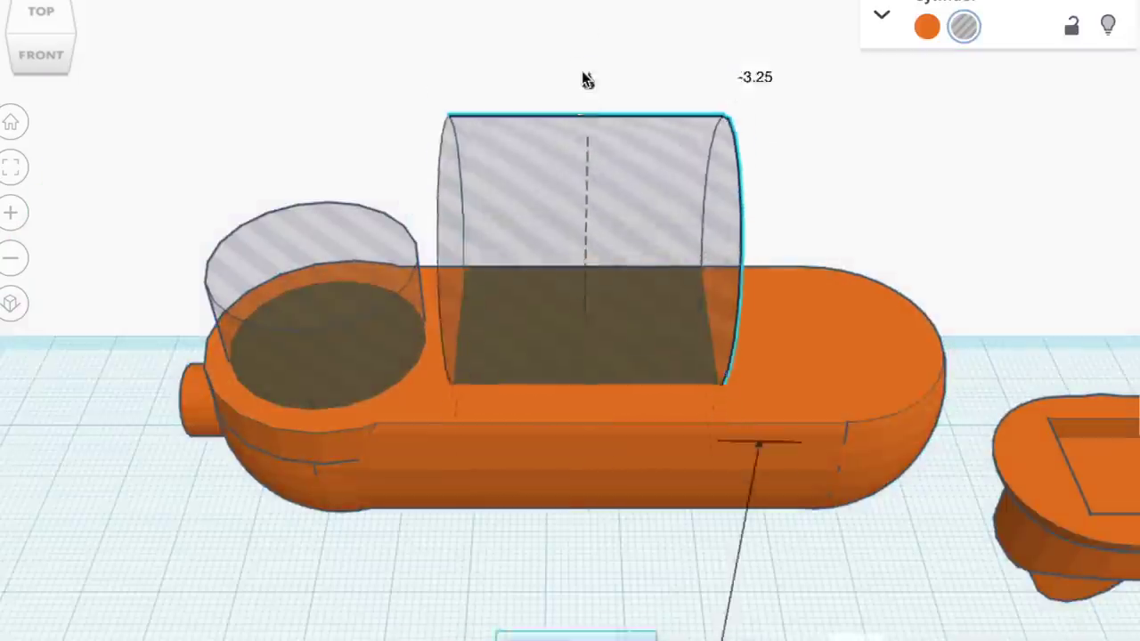
left_click_drag(738, 356, 822, 365)
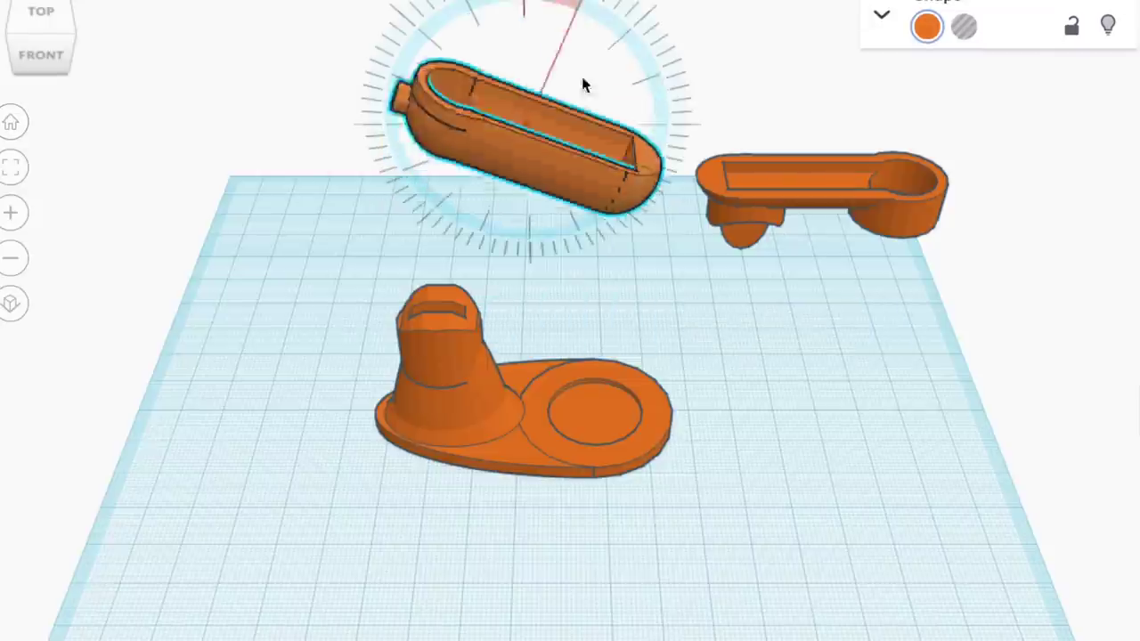
left_click_drag(590, 89, 536, 253)
left_click_drag(596, 134, 565, 246)
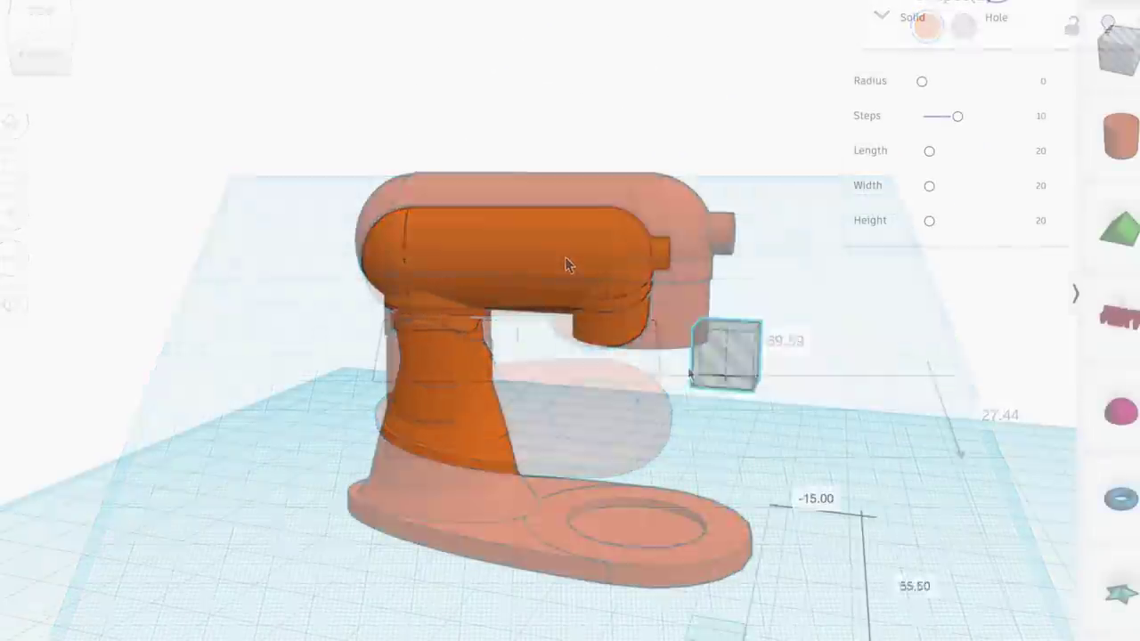
left_click_drag(725, 350, 511, 256)
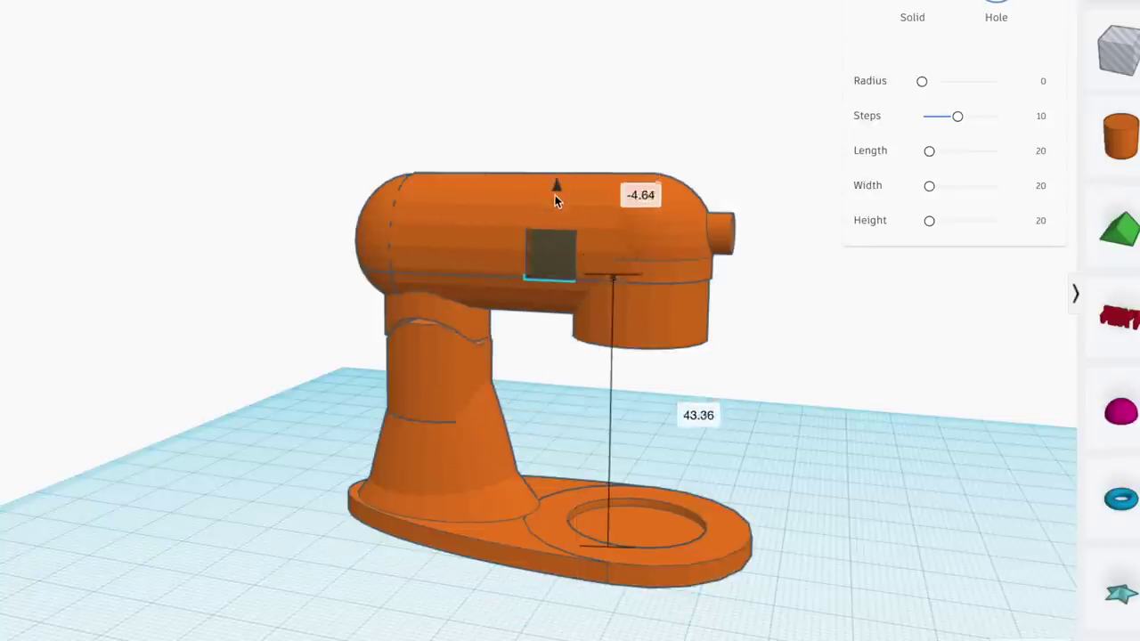
Leave the small box-hole notch at the seam and lift the assembled head 11.69 above the stand
left_click(860, 316)
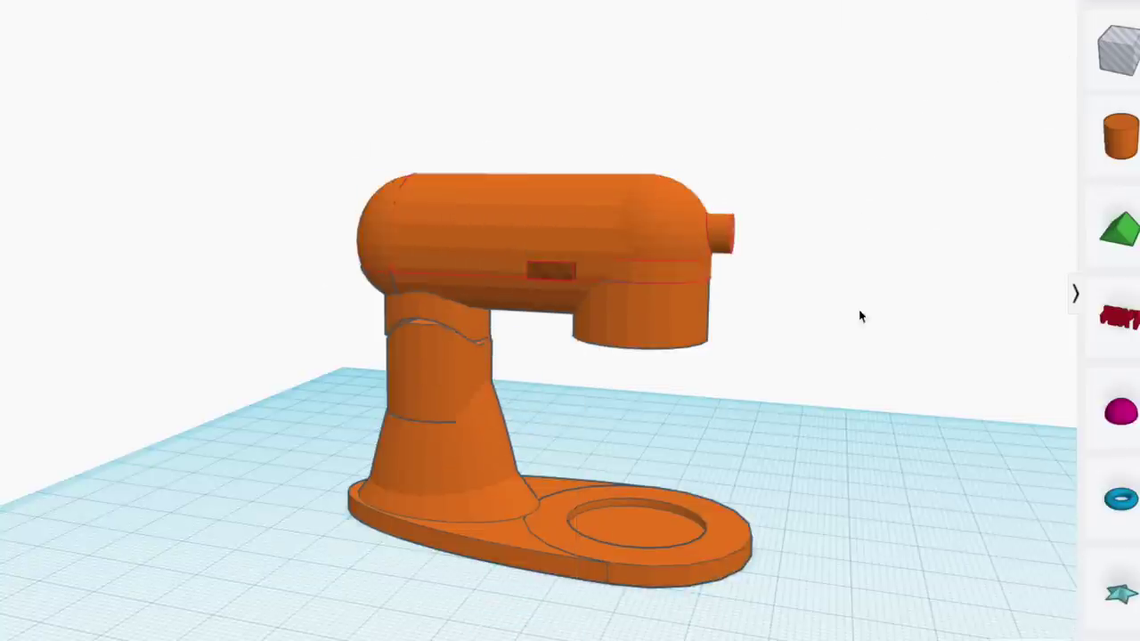
left_click(871, 421)
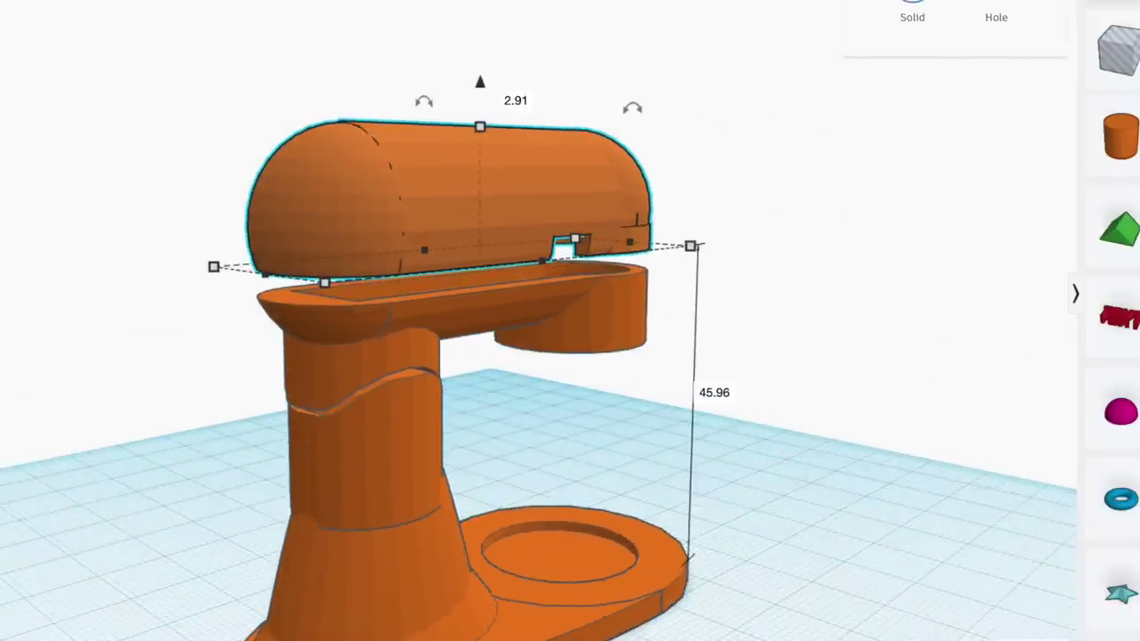
left_click_drag(479, 82, 447, 28)
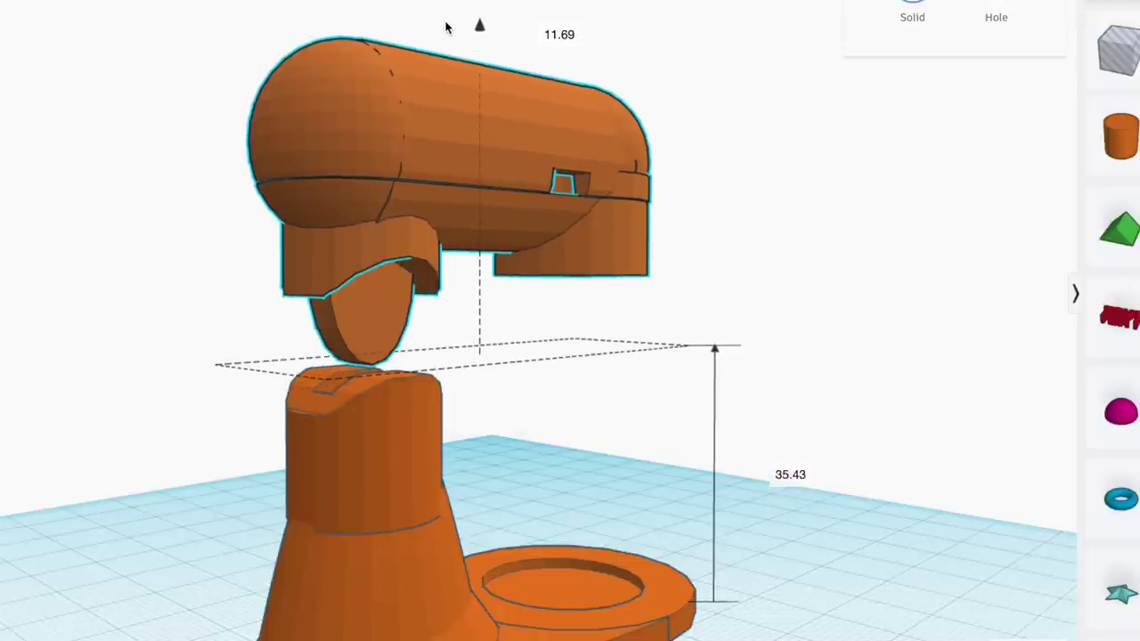
Raise a cylinder into the head's hinge joint and group them to cut a pin hole
left_click_drag(1120, 135, 900, 481)
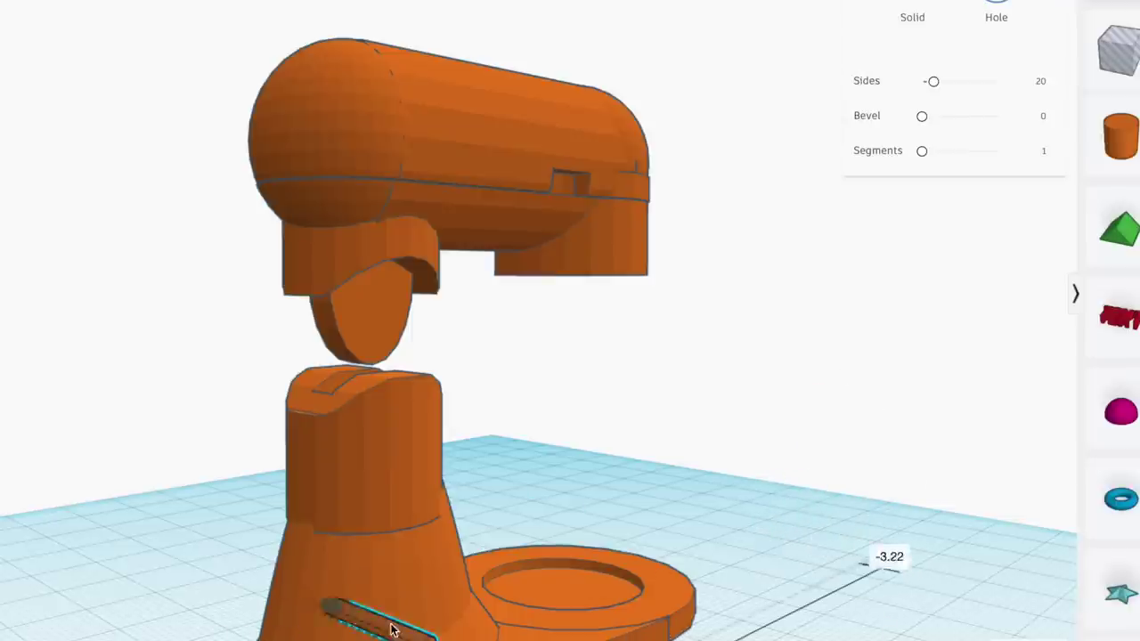
left_click_drag(355, 351, 328, 274)
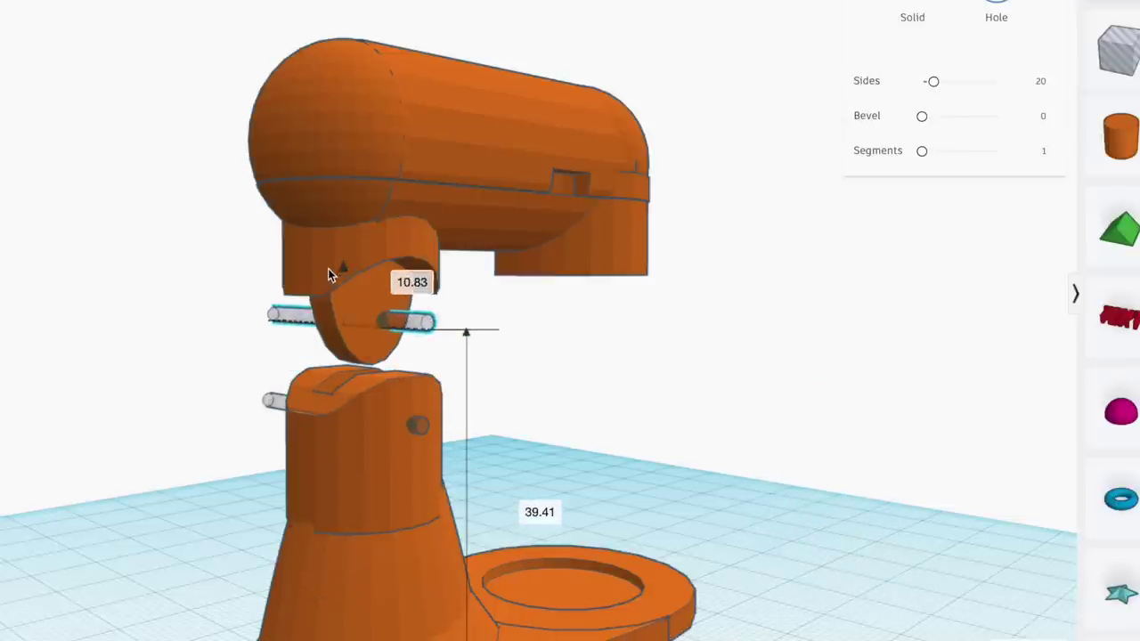
left_click(606, 253, "shift")
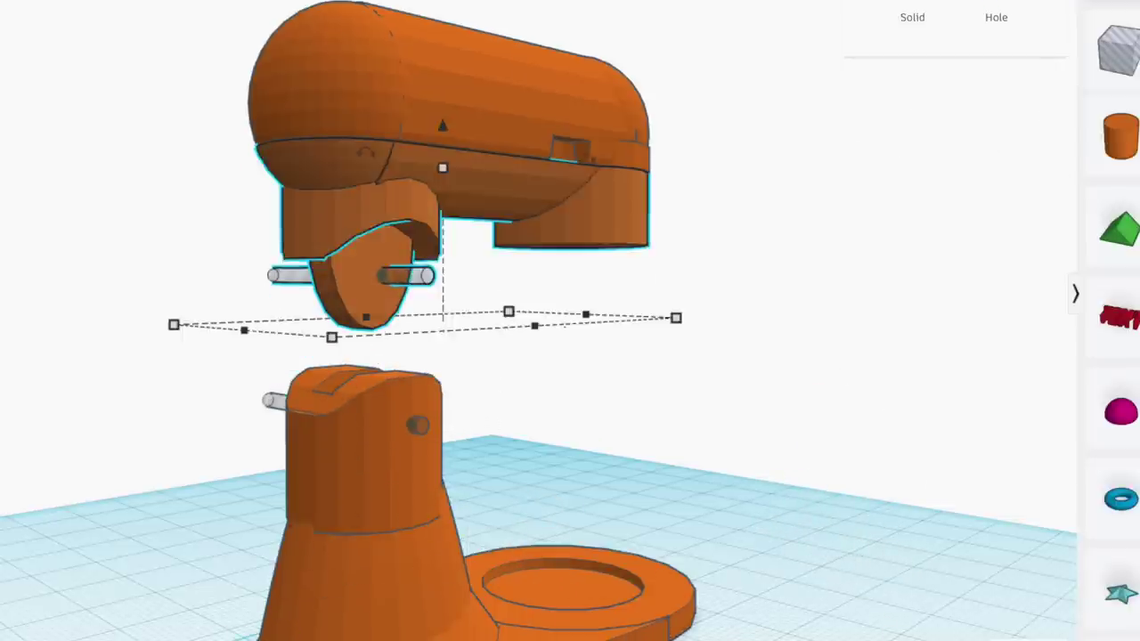
key("ctrl+g")
Tilt and lift a thin cylinder into a steeply slanted rod leaning against the head
left_click(624, 575)
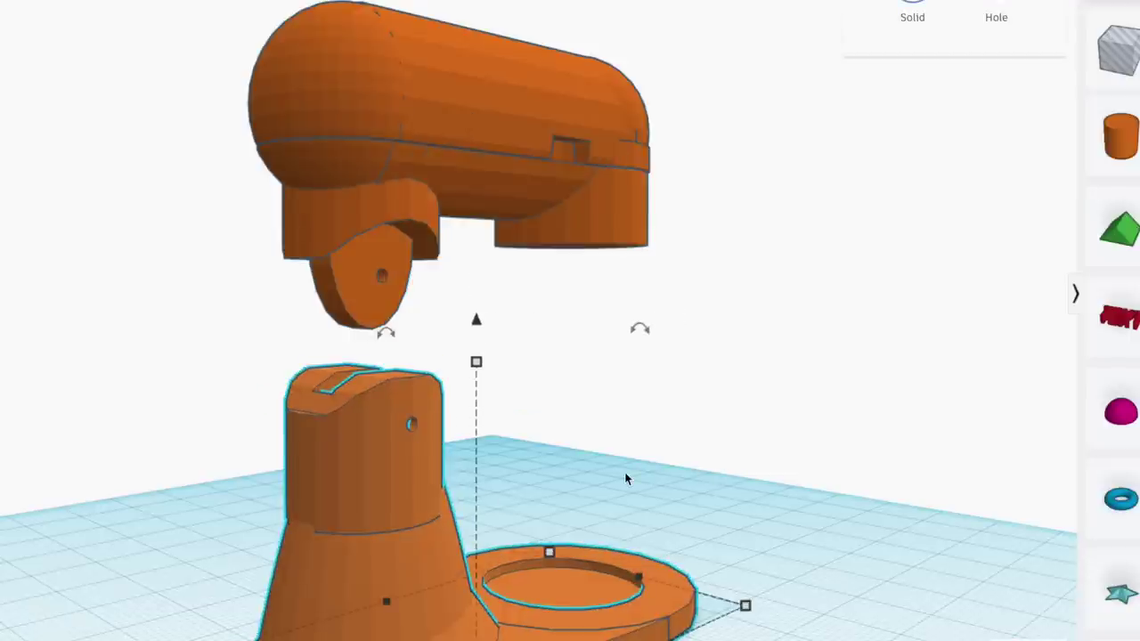
left_click(253, 344)
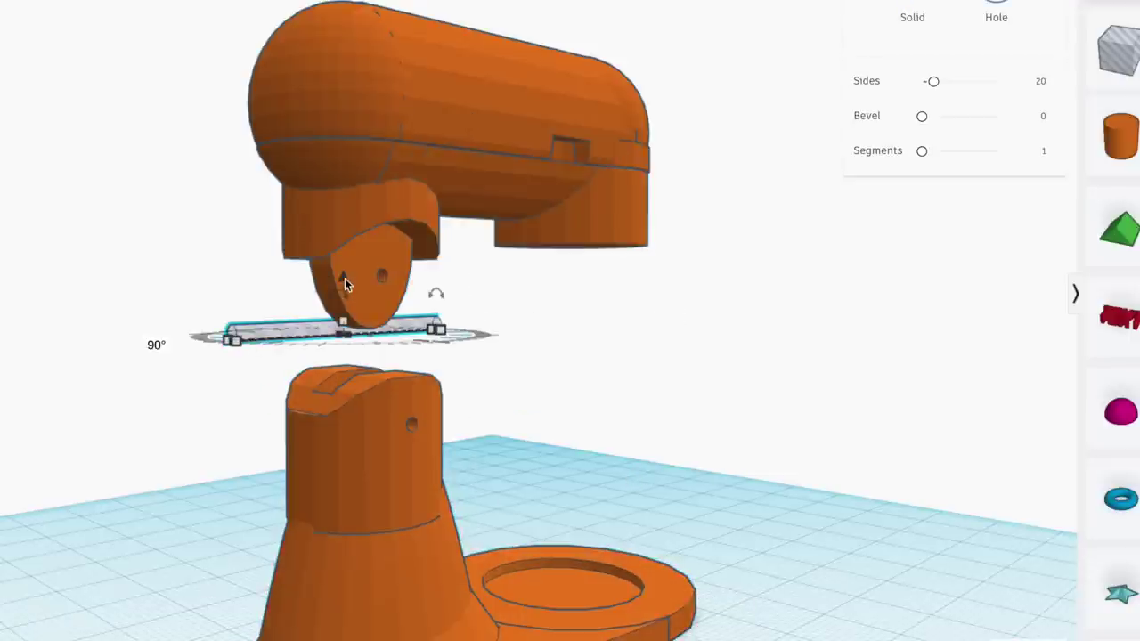
left_click_drag(347, 284, 188, 368)
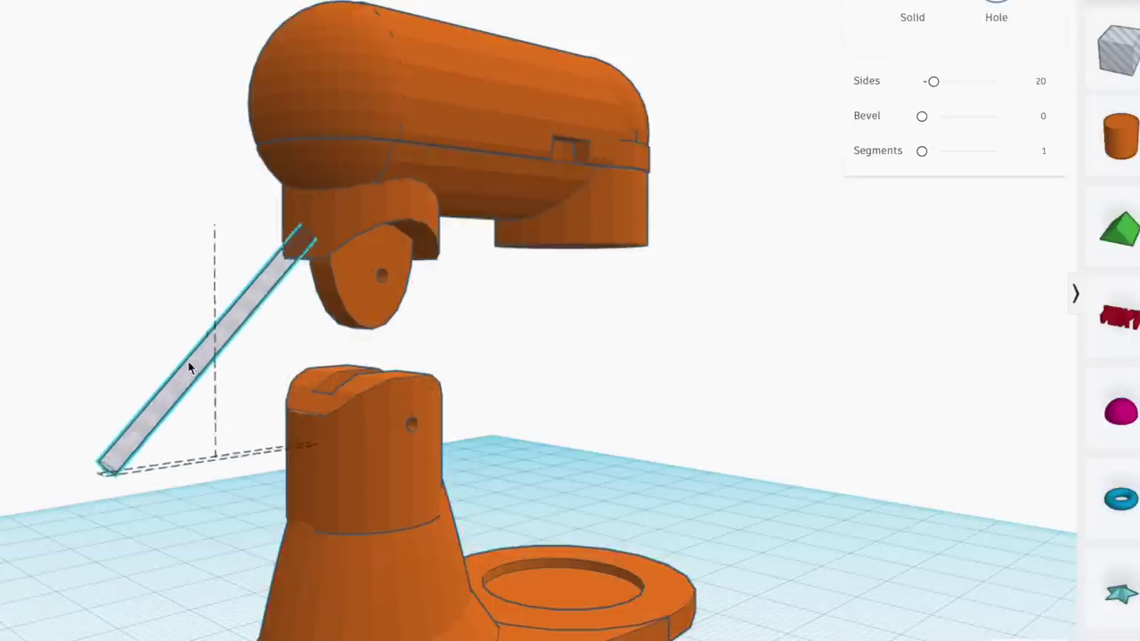
left_click_drag(180, 152, 175, 75)
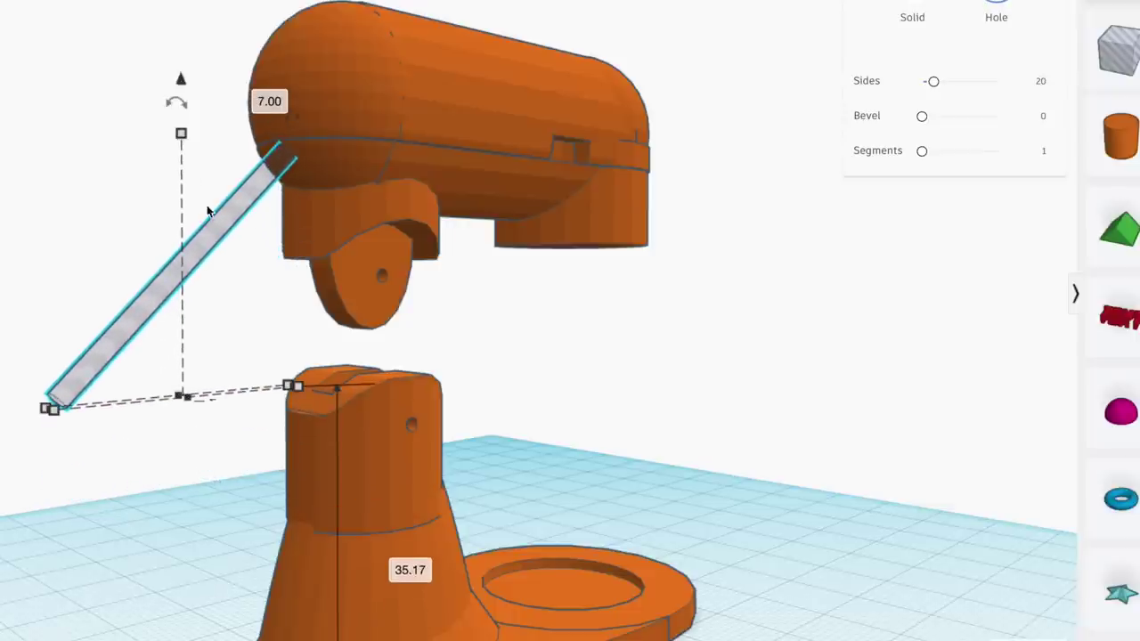
left_click_drag(206, 210, 247, 241)
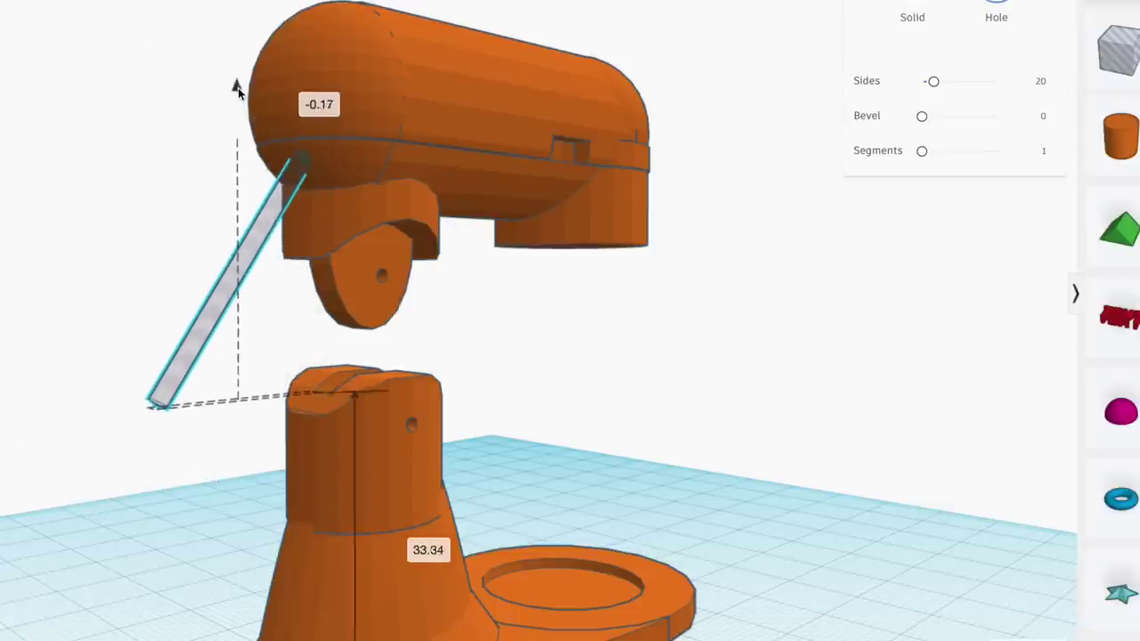
left_click_drag(238, 88, 236, 113)
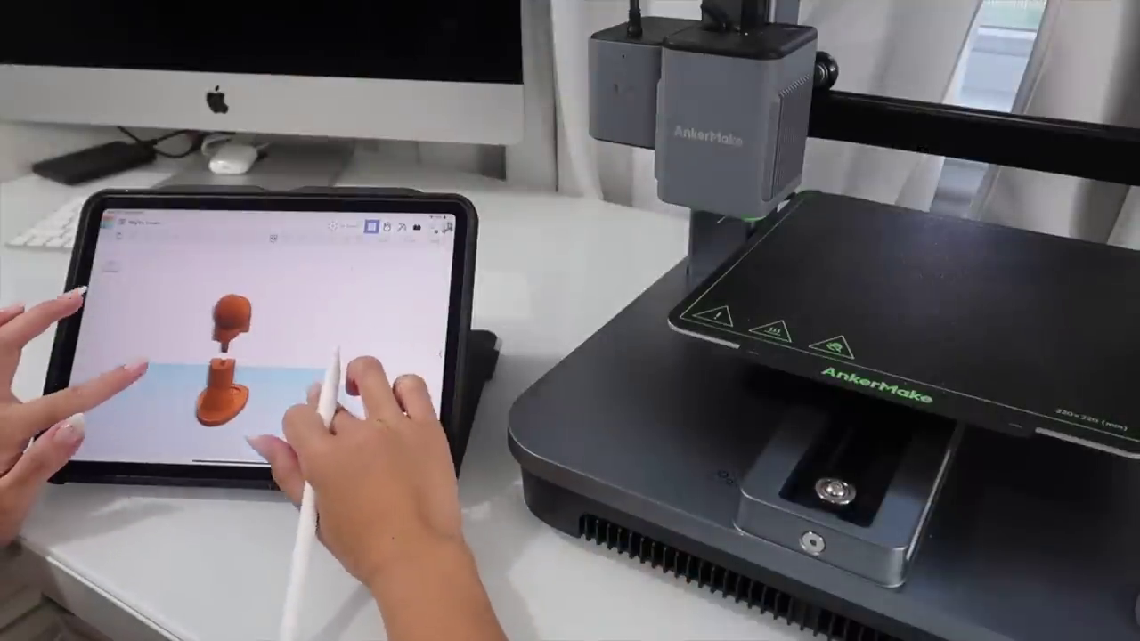
left_click_drag(355, 374, 285, 267)
left_click(294, 281)
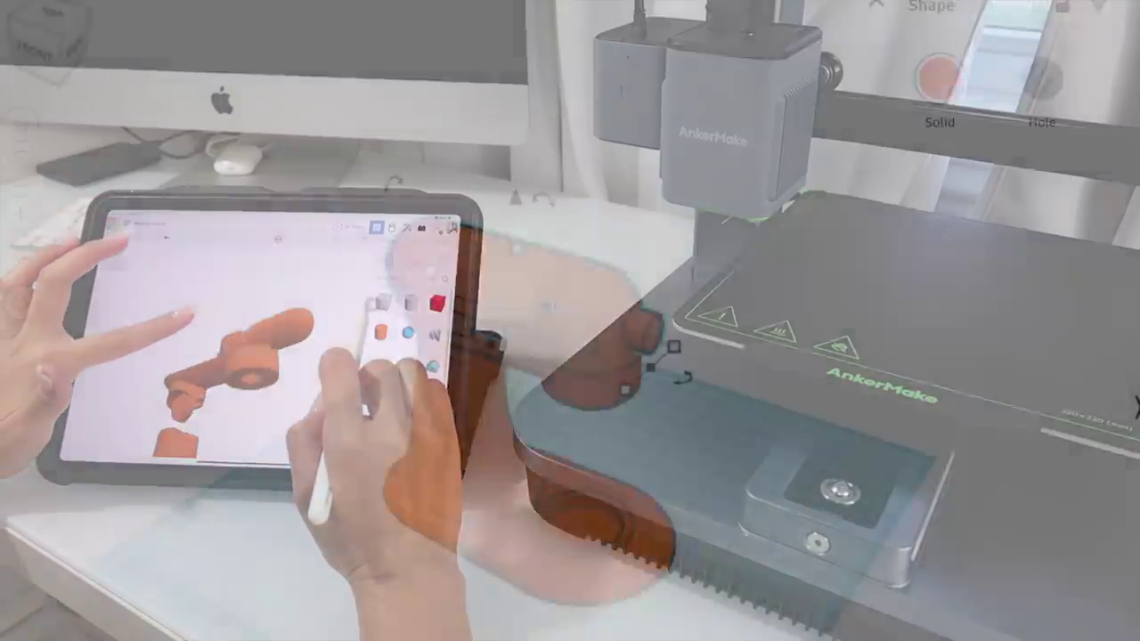
Set the mixer head beside the base turned 180°, then install AnkerMake and drop in the STL
left_click_drag(584, 308, 657, 237)
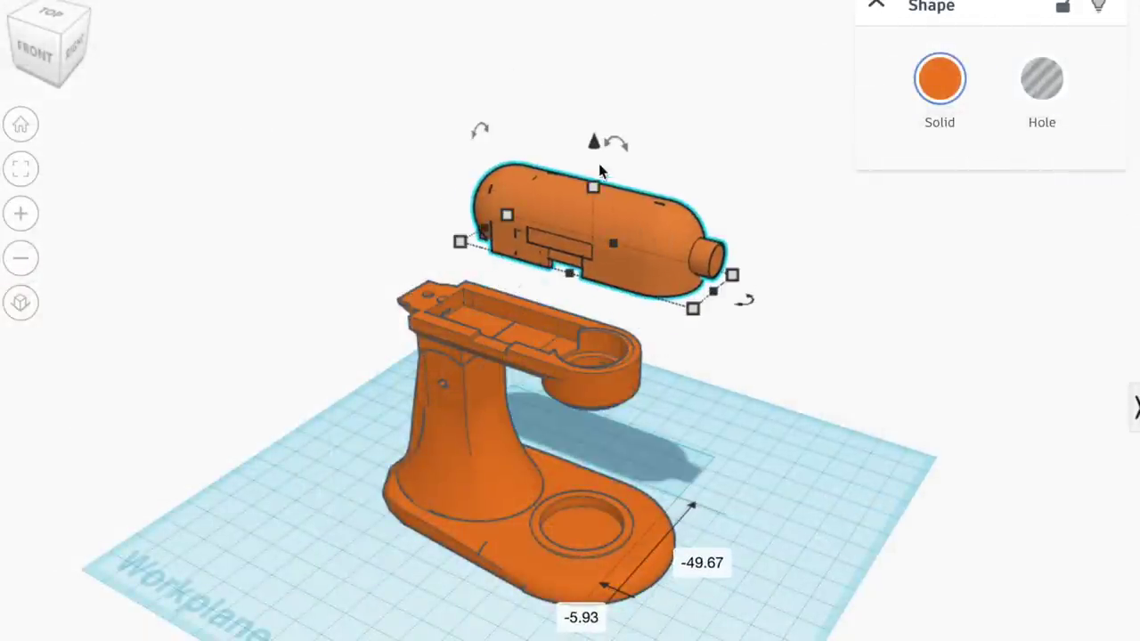
left_click_drag(611, 142, 623, 417)
left_click(49, 19)
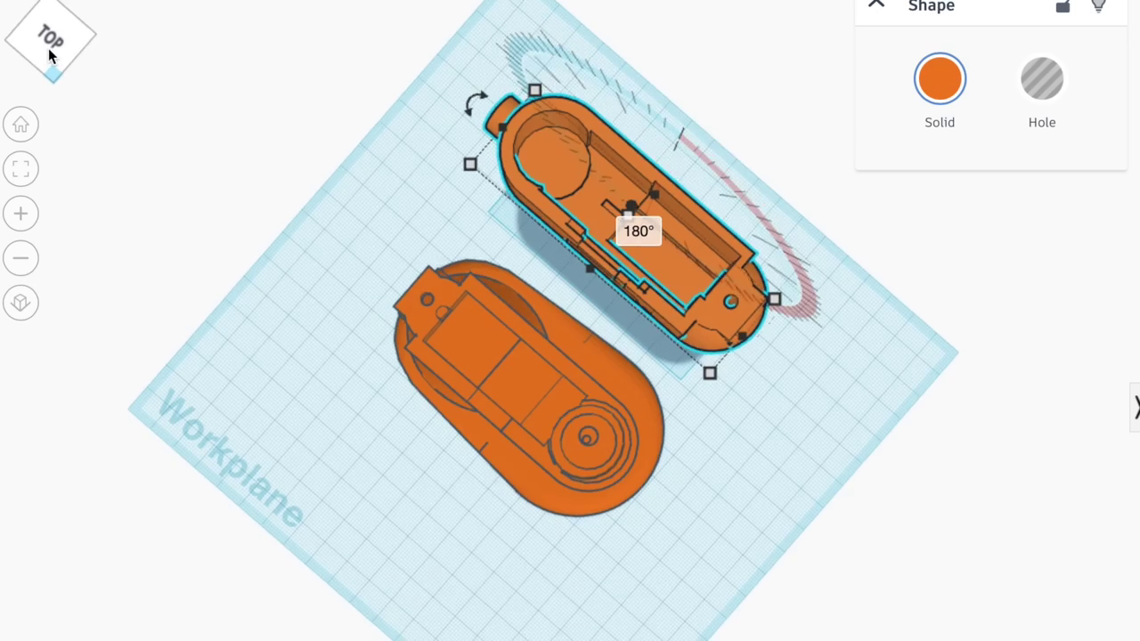
left_click(50, 43)
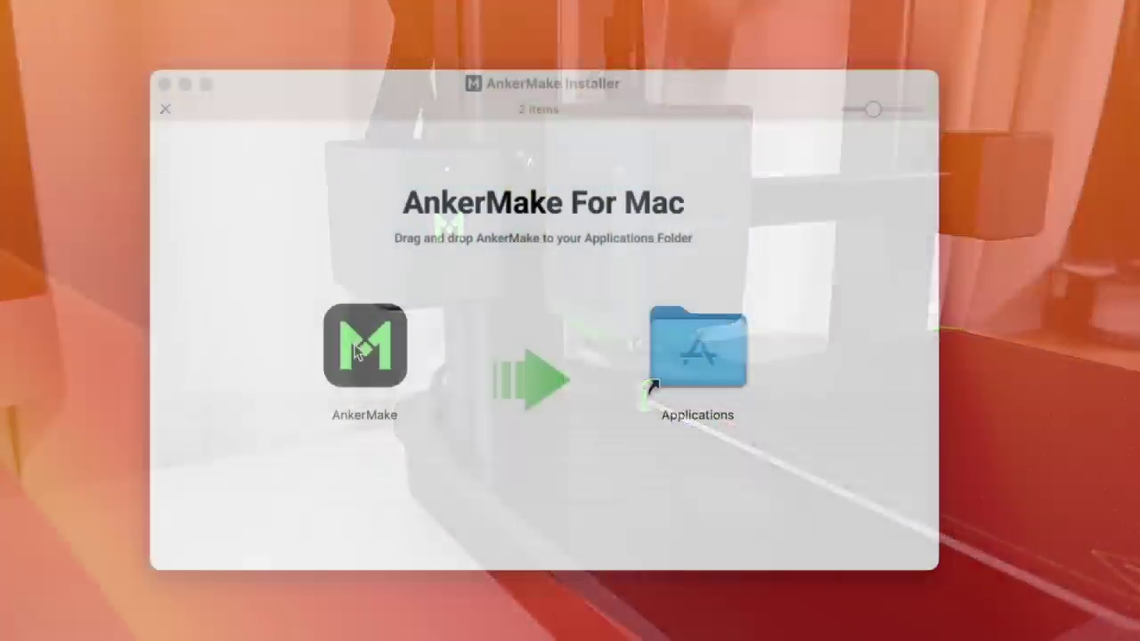
left_click_drag(364, 345, 718, 368)
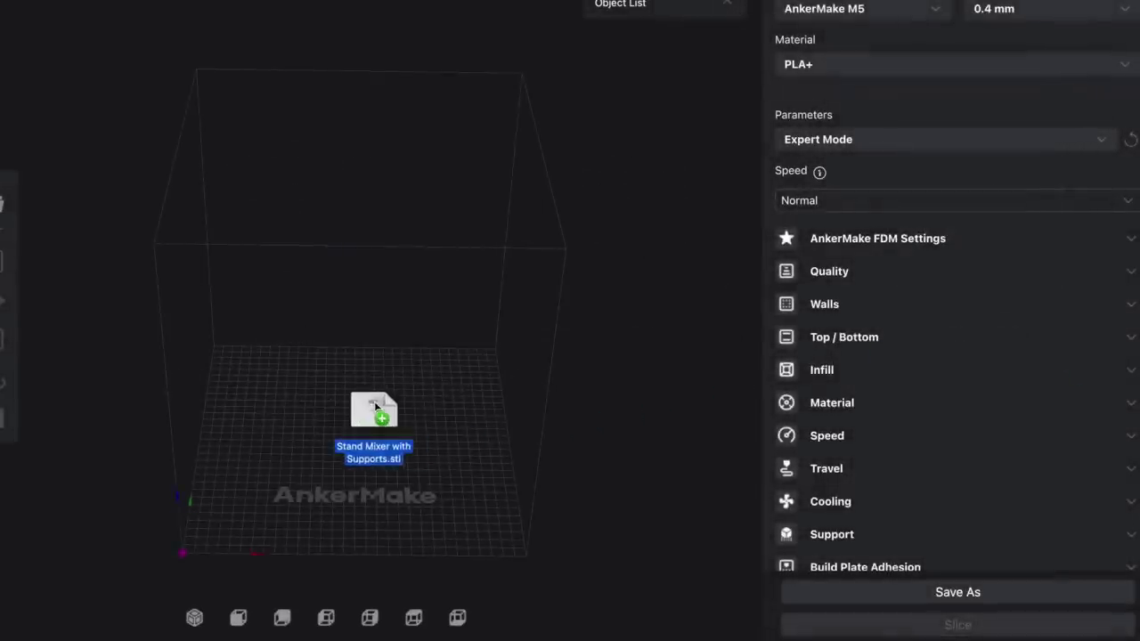
left_click_drag(376, 406, 383, 406)
Zoom and orbit around the build plate to inspect the stand, bracket and capsule parts
scroll(397, 409, "up", 5)
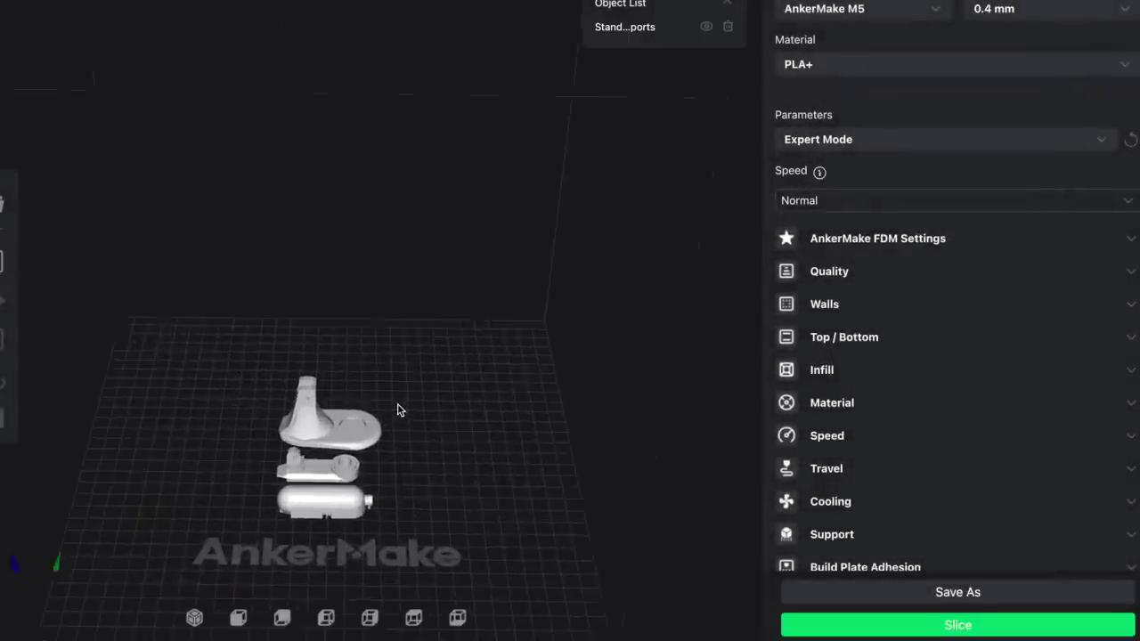
right_click_drag(397, 409, 165, 264)
scroll(214, 273, "down", 5)
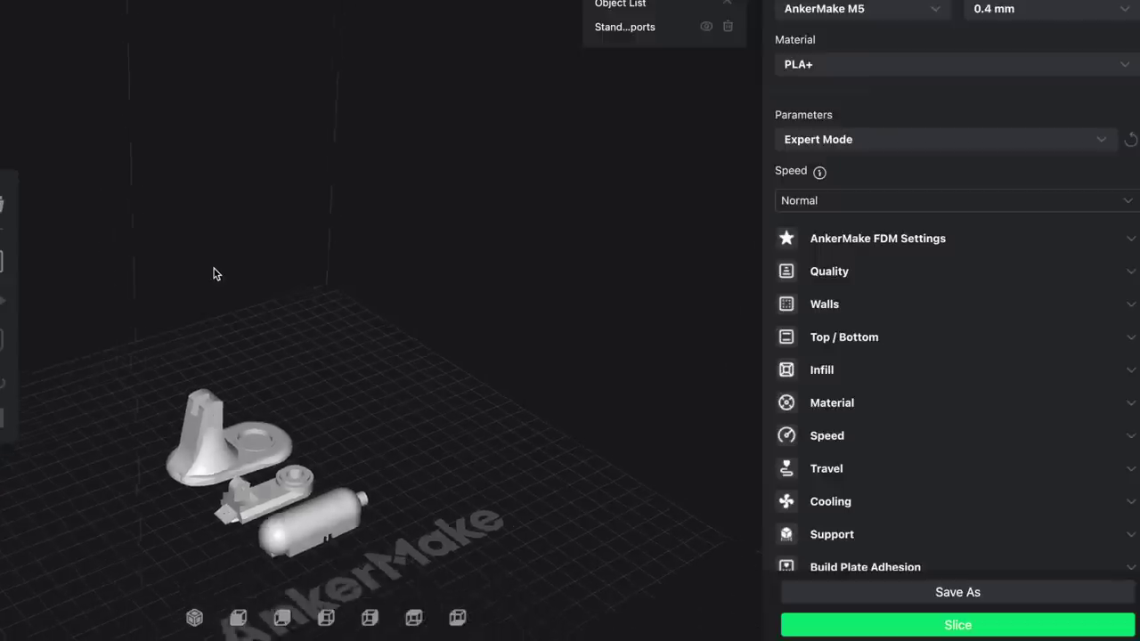
Slice the stand mixer into a 44m 29s, 10 g job and send it to the M5C
left_click(912, 626)
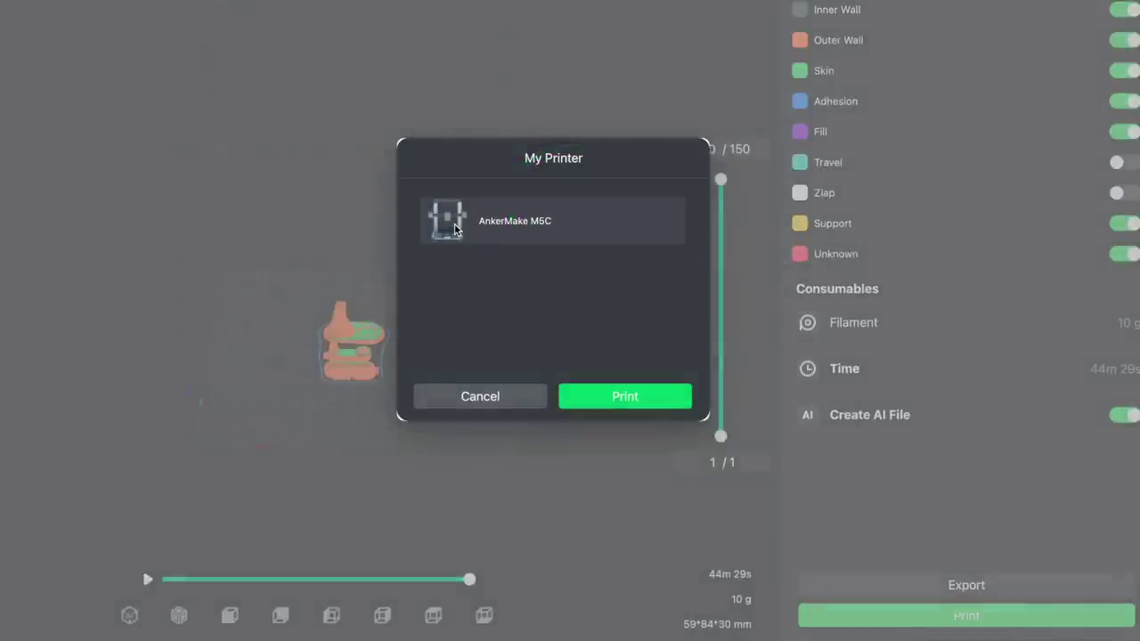
left_click(633, 399)
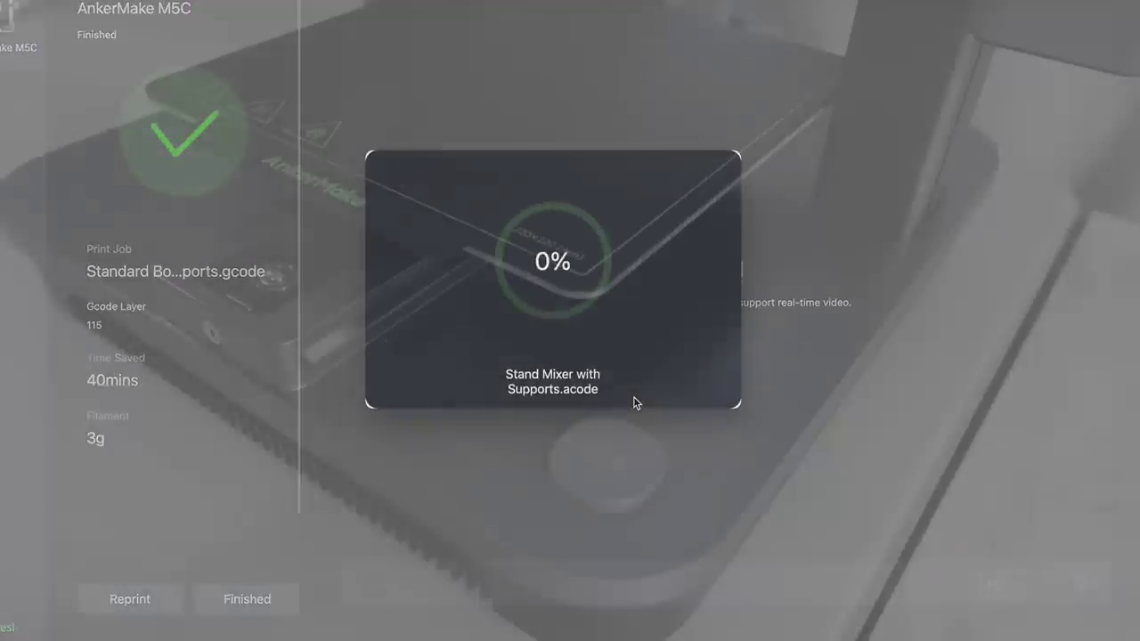
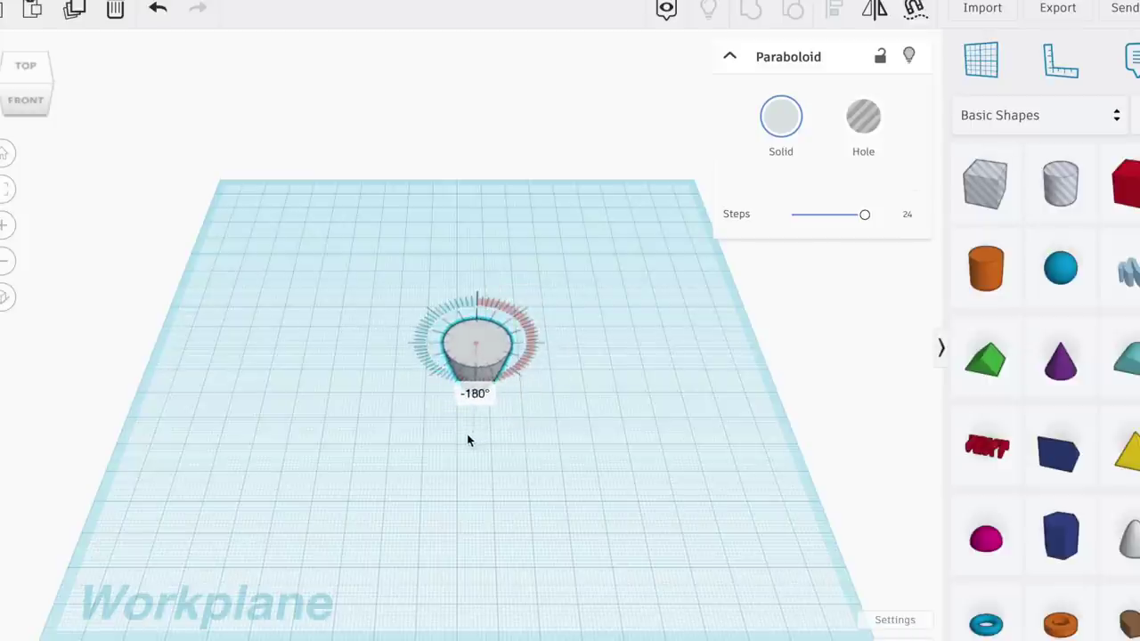
Shorten the paraboloid, viewed from the front
scroll(468, 439, "up", 8)
right_click_drag(465, 356, 458, 203)
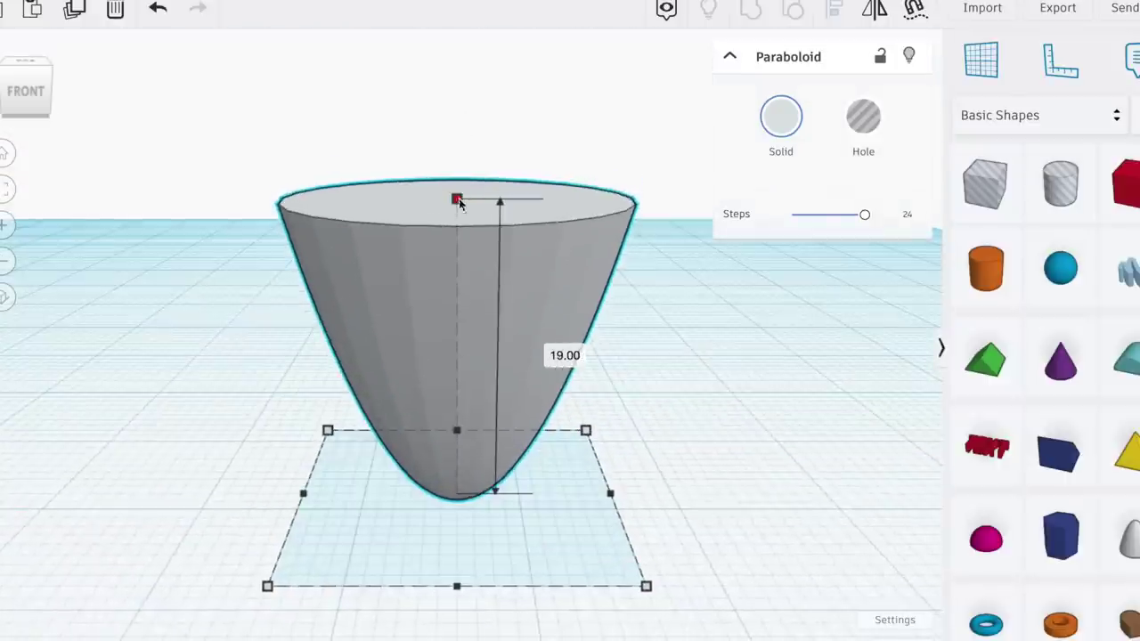
left_click_drag(459, 202, 457, 312)
Add a cylinder on top of the paraboloid and lower its height to 6
left_click(985, 268)
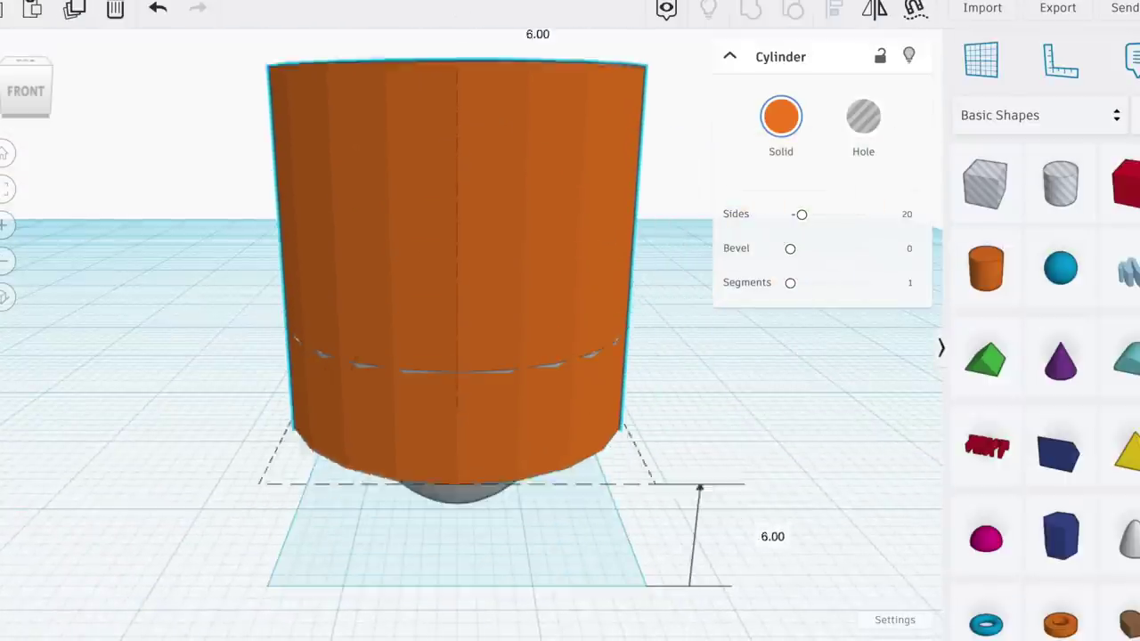
left_click(456, 400)
scroll(456, 356, "down", 2)
left_click_drag(458, 186, 459, 412)
Add a half sphere and raise it onto the top of the cylinder
scroll(460, 411, "down", 2)
left_click(986, 539)
left_click(665, 477)
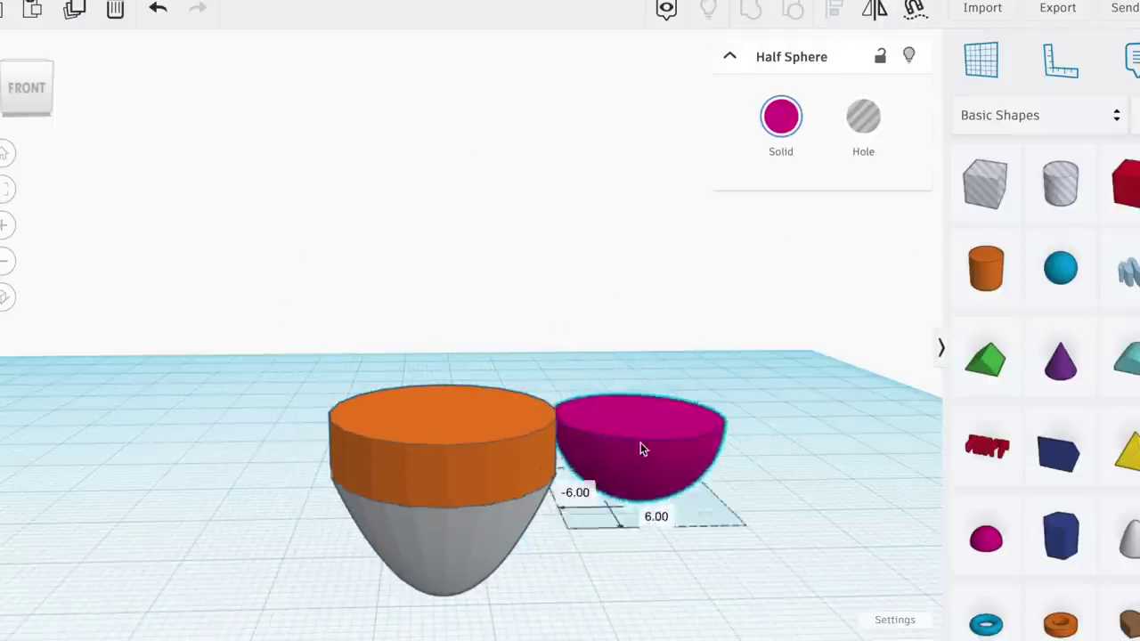
left_click_drag(450, 541, 437, 355)
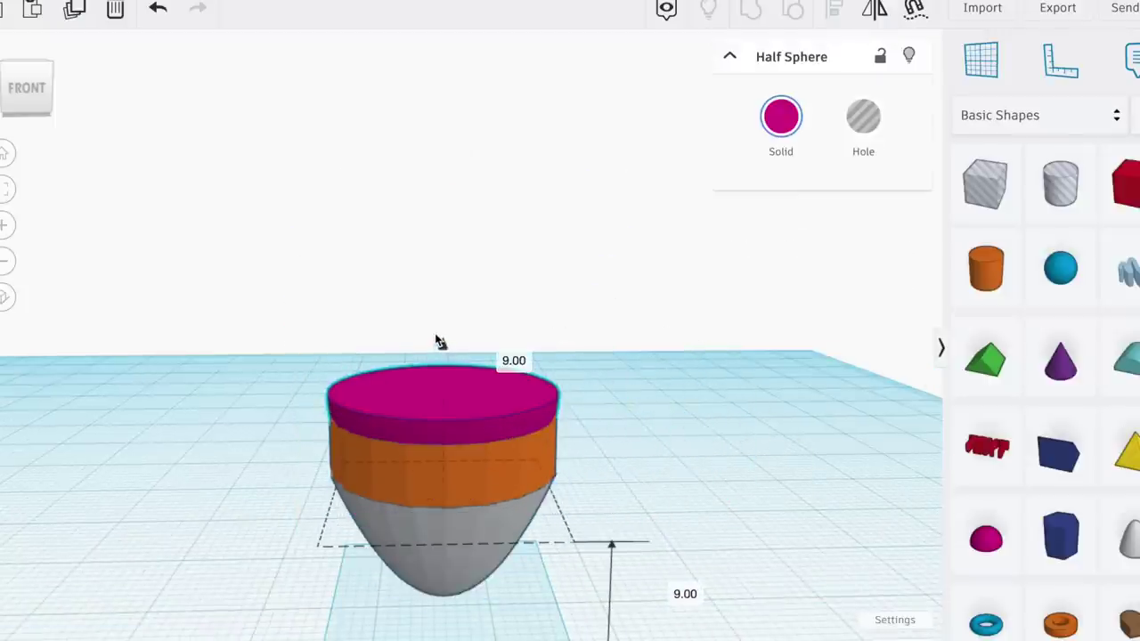
Add a cylinder foot under the bowl and set the orange band's height to 6
left_click(986, 267)
scroll(721, 459, "down", 1)
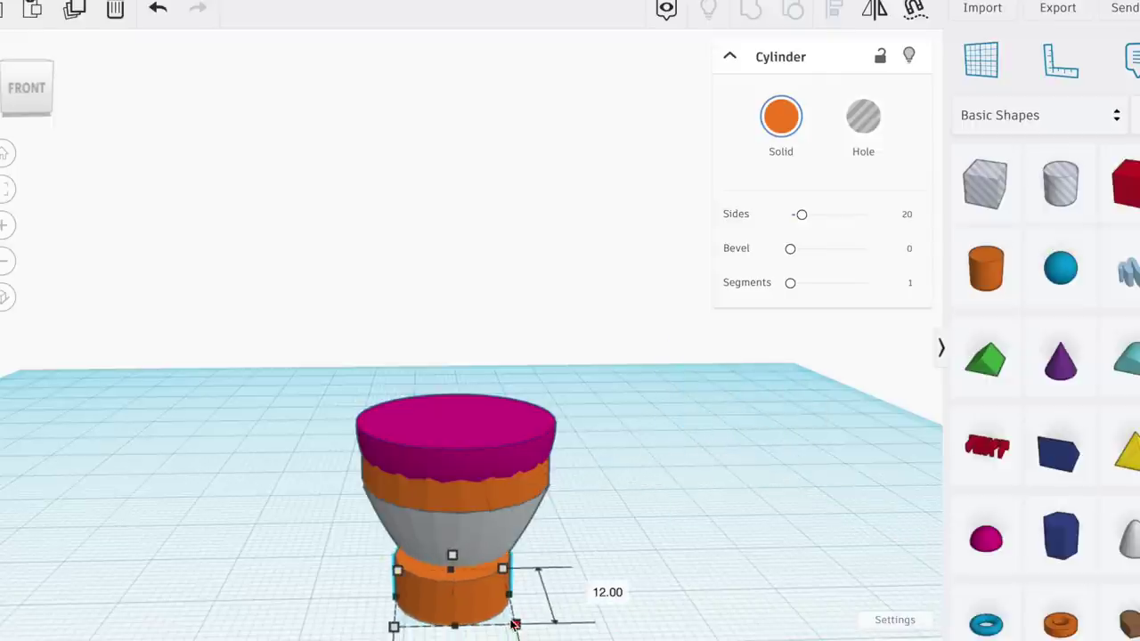
left_click(473, 587)
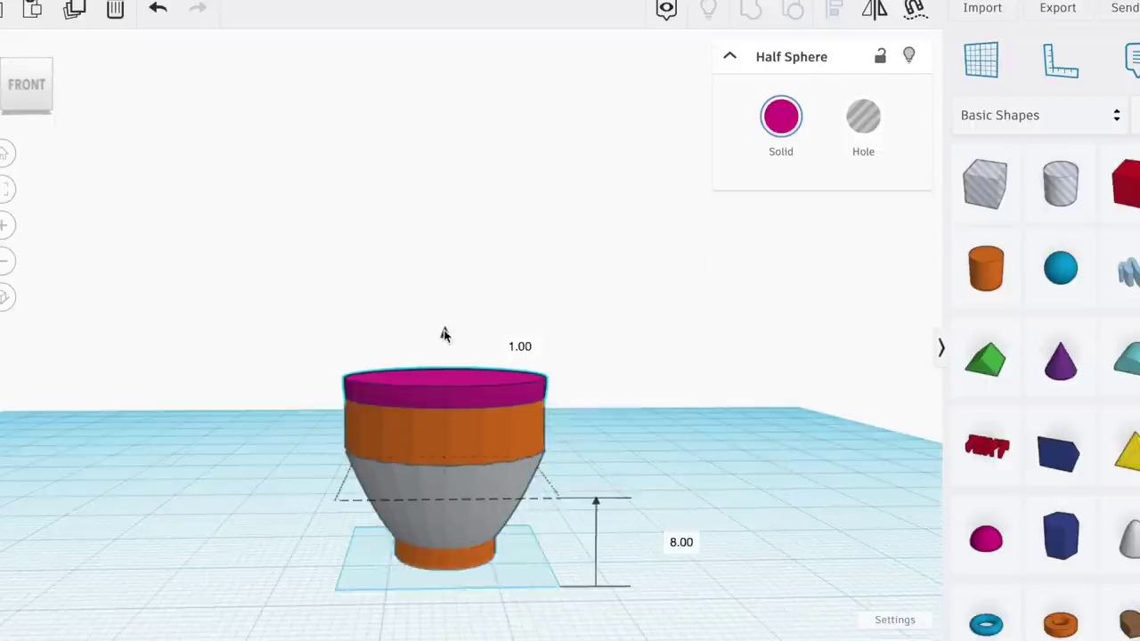
left_click(448, 422)
left_click_drag(445, 398, 443, 394)
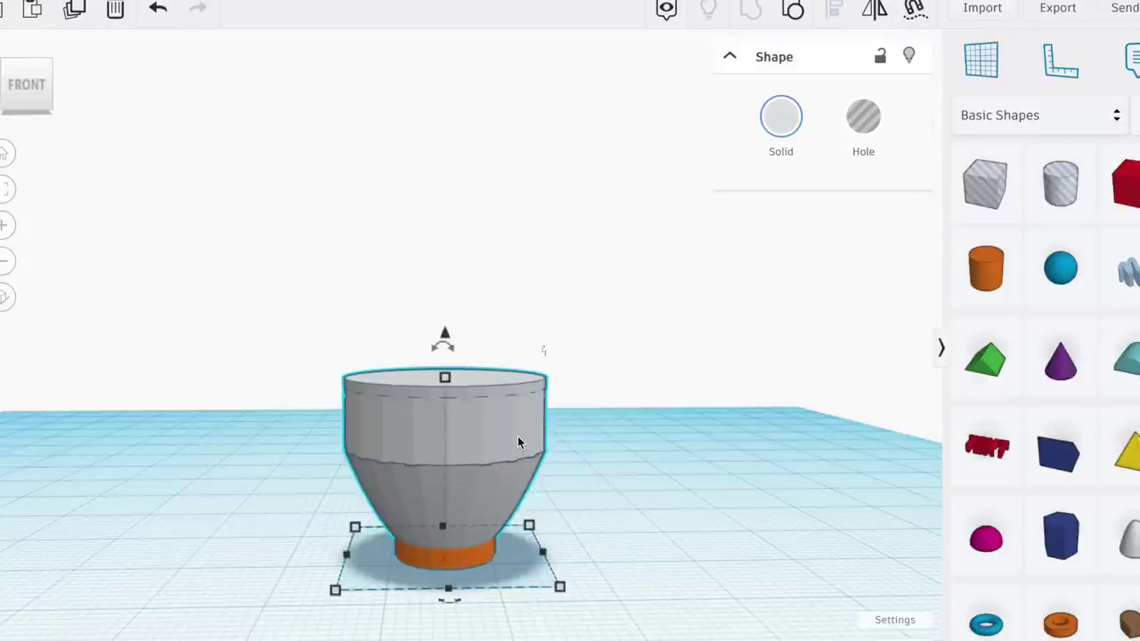
Duplicate the bowl as a hole, align it, raise it 1 mm, and view it from the top
key("ctrl+c")
key("ctrl+v")
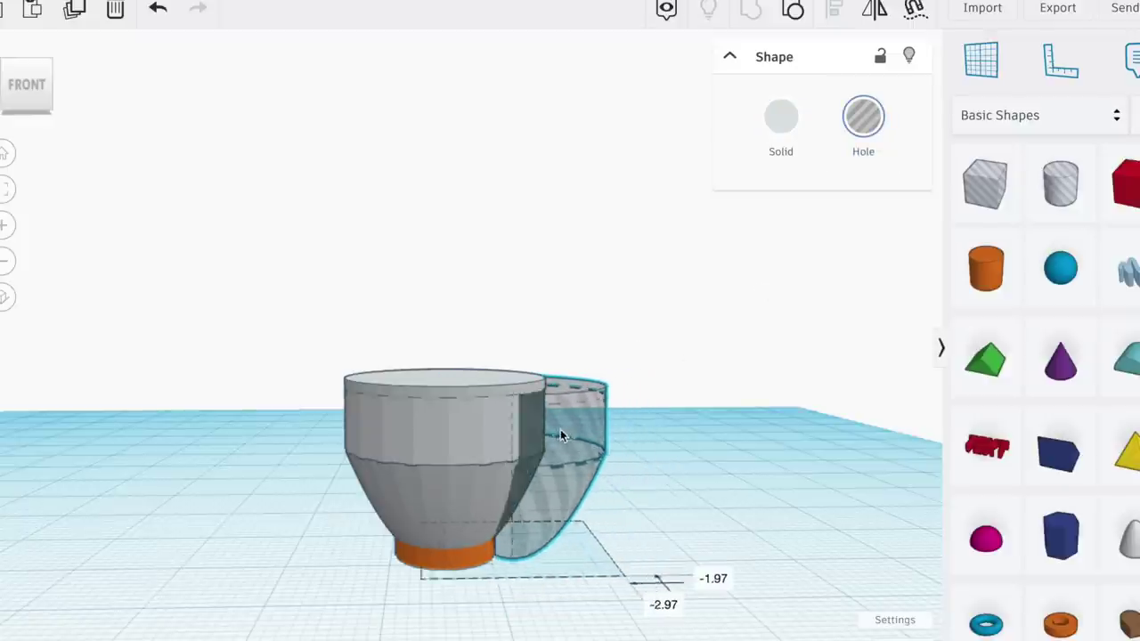
left_click_drag(481, 435, 489, 439)
left_click_drag(445, 343, 446, 336)
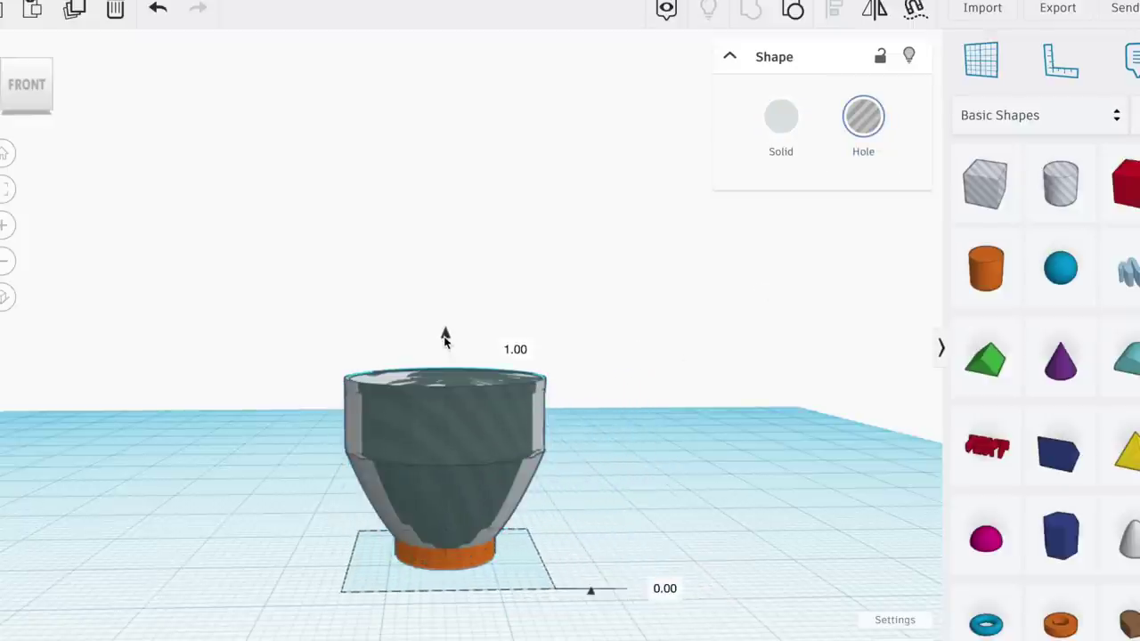
left_click(30, 90)
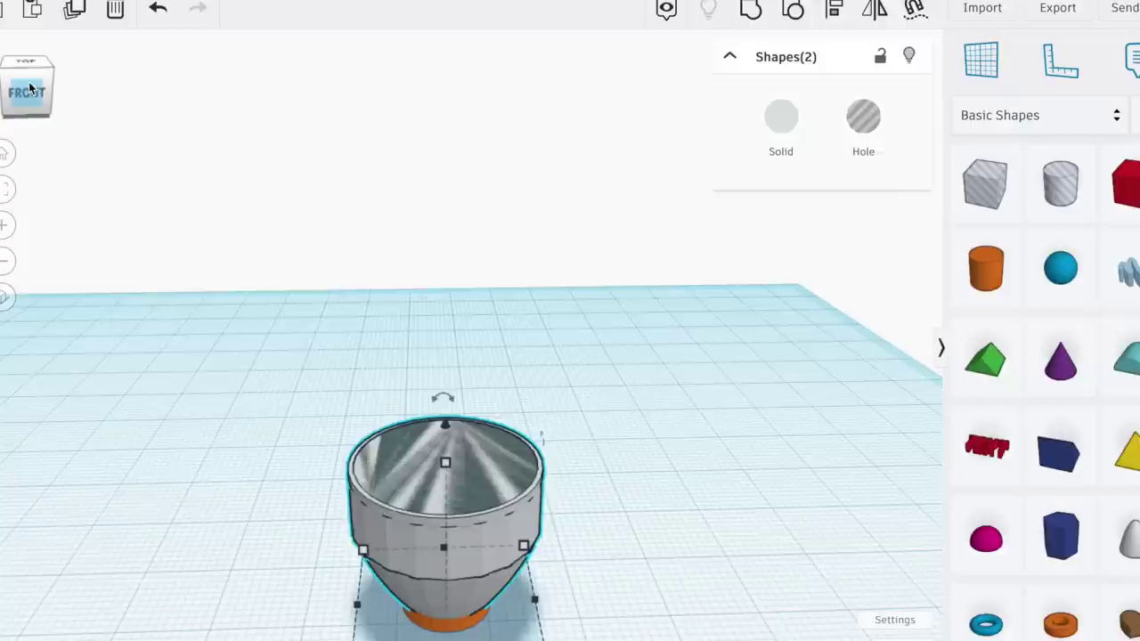
left_click(27, 62)
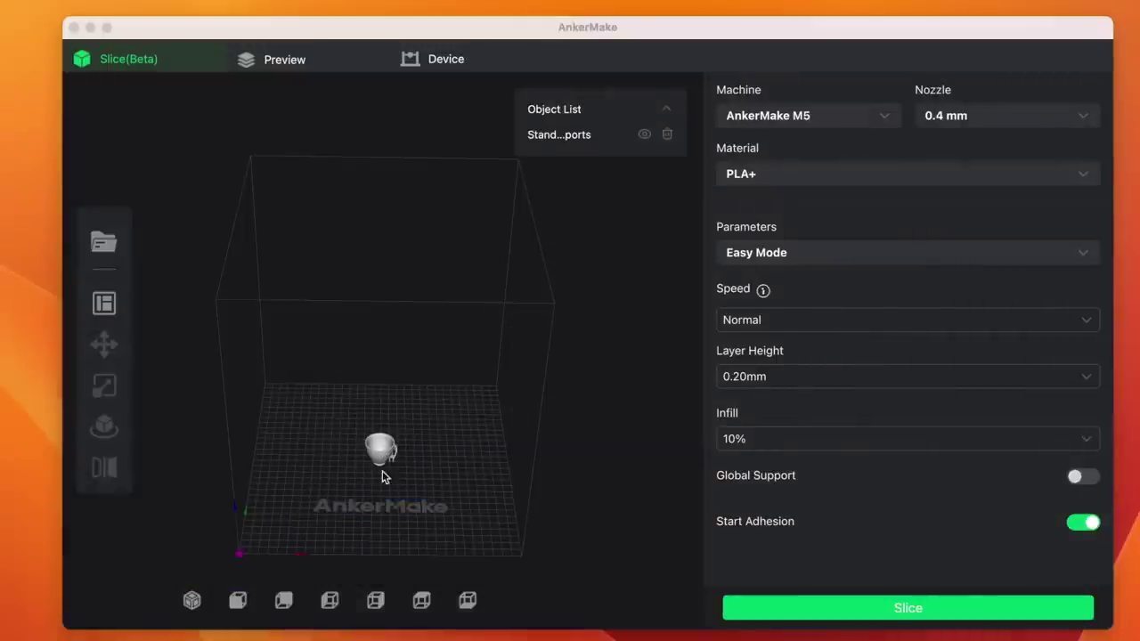
Zoom in on the hollowed bowl on the AnkerMake M5 build plate
scroll(403, 499, "up", 5)
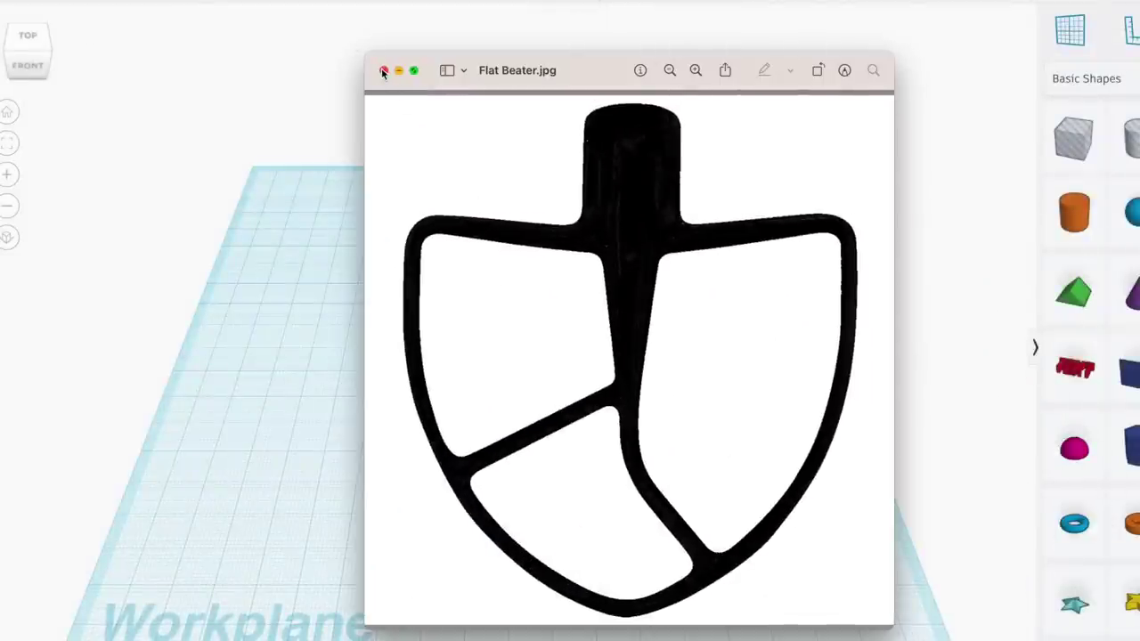
Close the beater reference image and import Kitchenaid Flat Beater.svg onto the workplane
left_click(383, 71)
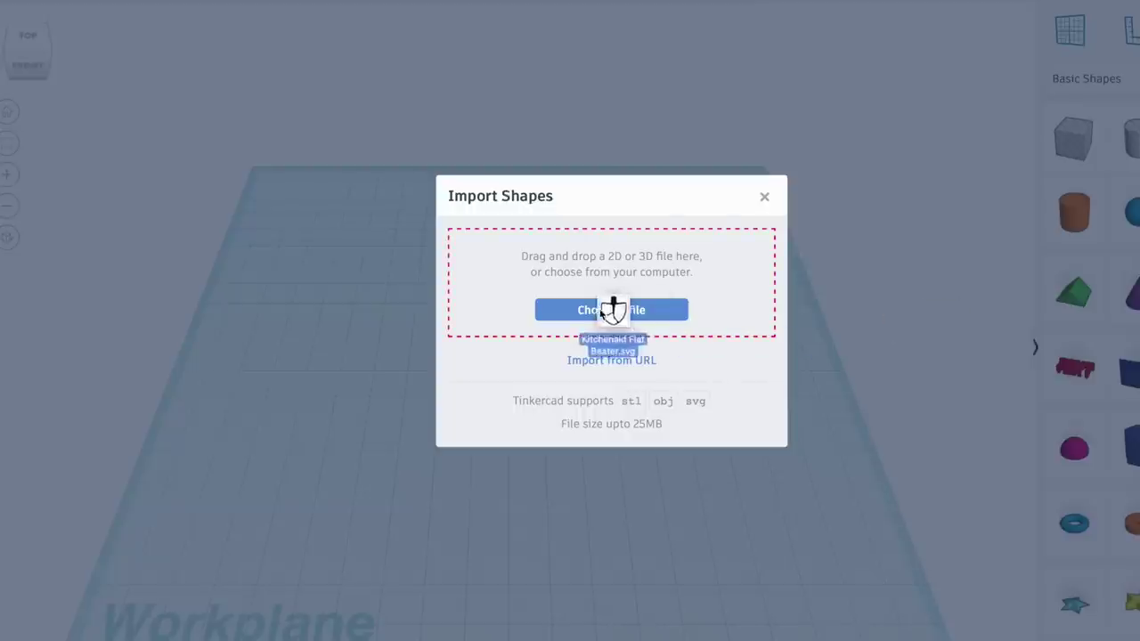
left_click_drag(640, 289, 640, 292)
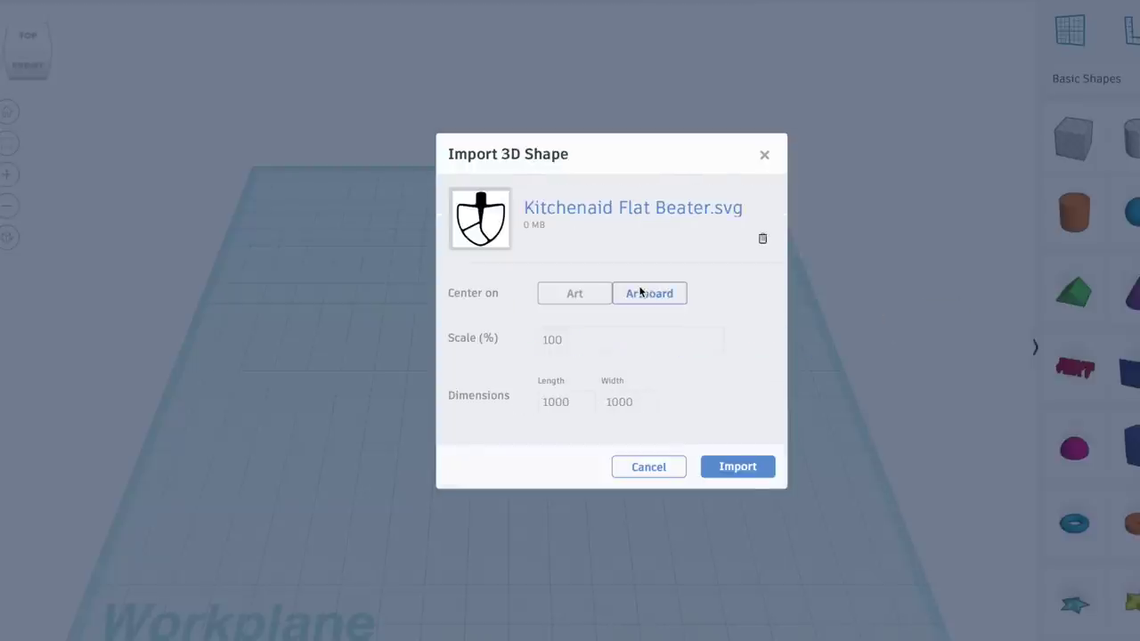
left_click(737, 466)
scroll(506, 420, "down", 5)
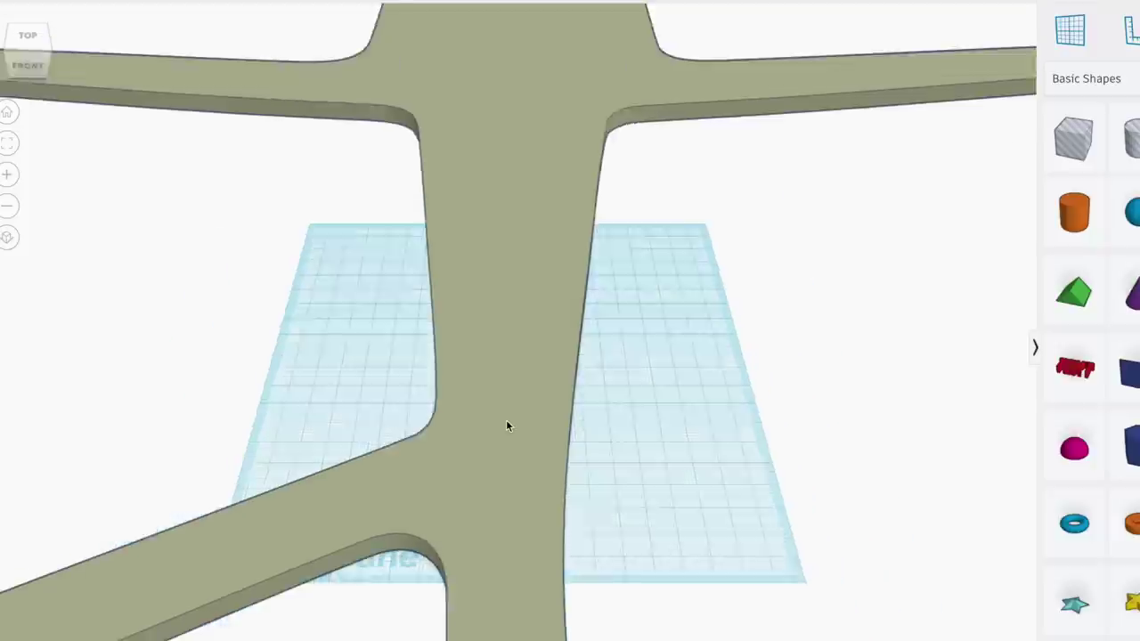
Shrink the beater to about 174 by 198, rotate it -90° upright, and rest it on the workplane
left_click(505, 421)
left_click_drag(685, 252, 505, 403)
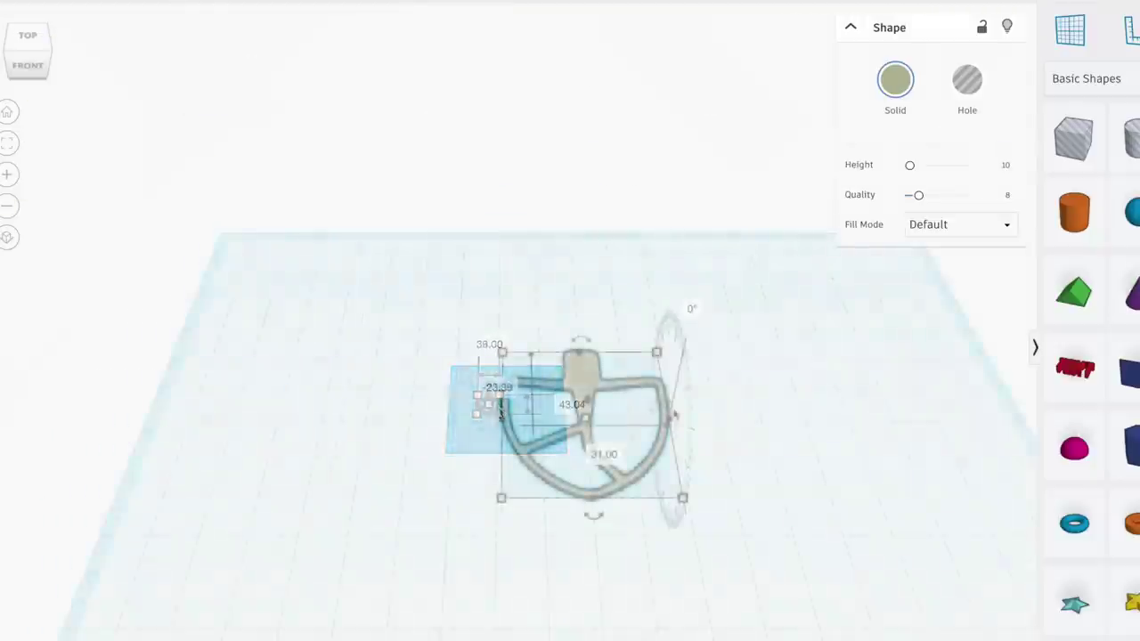
left_click_drag(661, 323, 664, 349)
left_click_drag(596, 313, 598, 293)
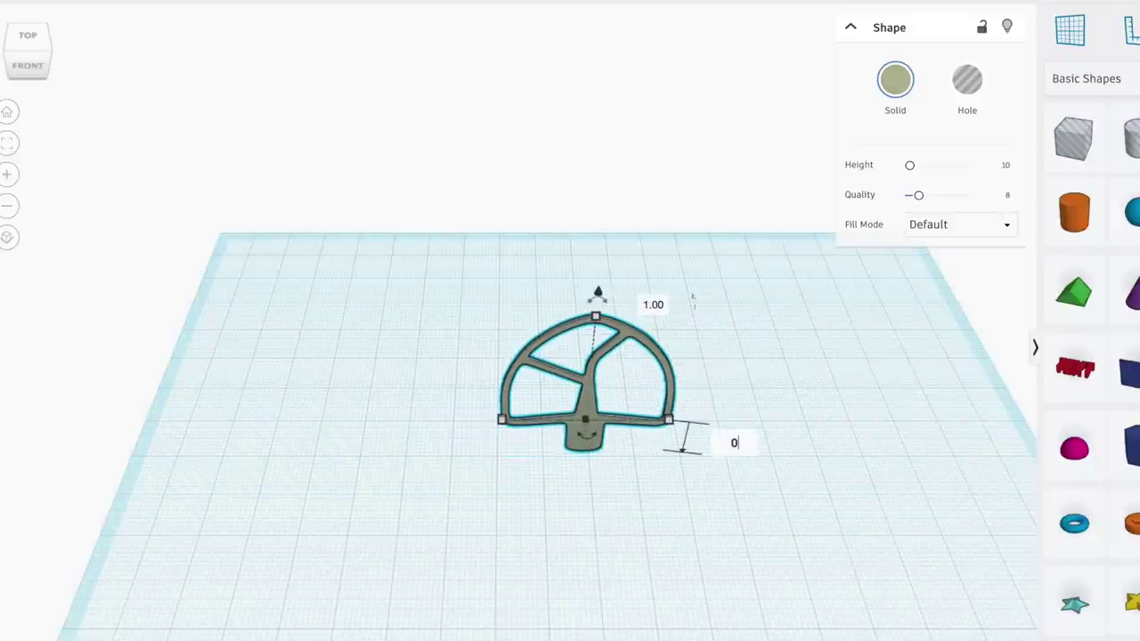
Place a paraboloid under the beater's stem
left_click(35, 71)
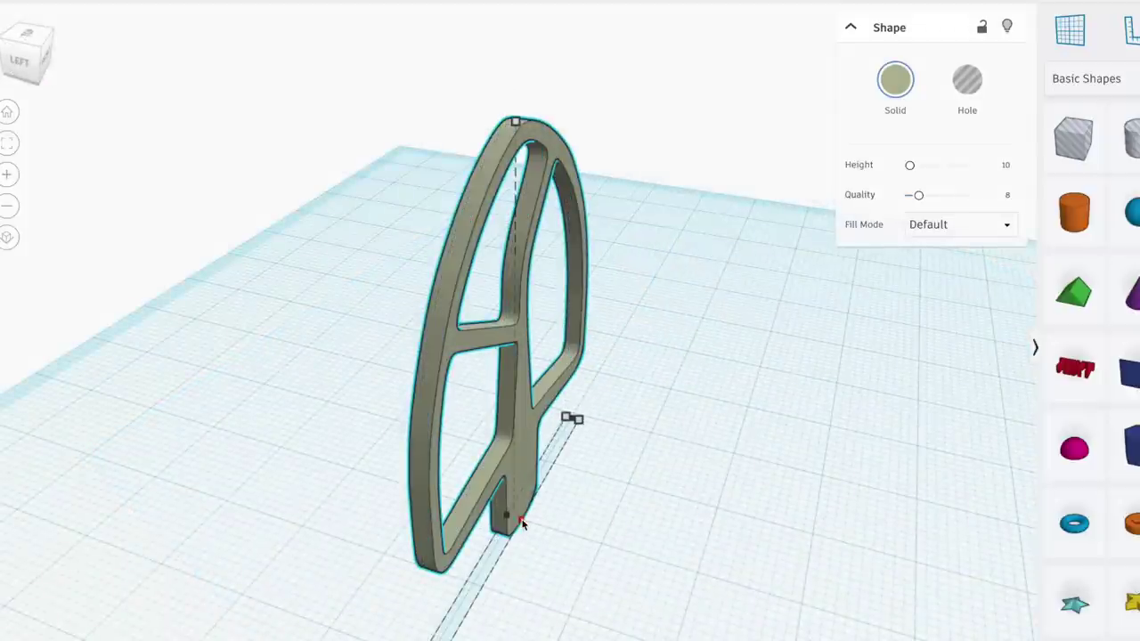
left_click_drag(1131, 603, 525, 472)
left_click(19, 58)
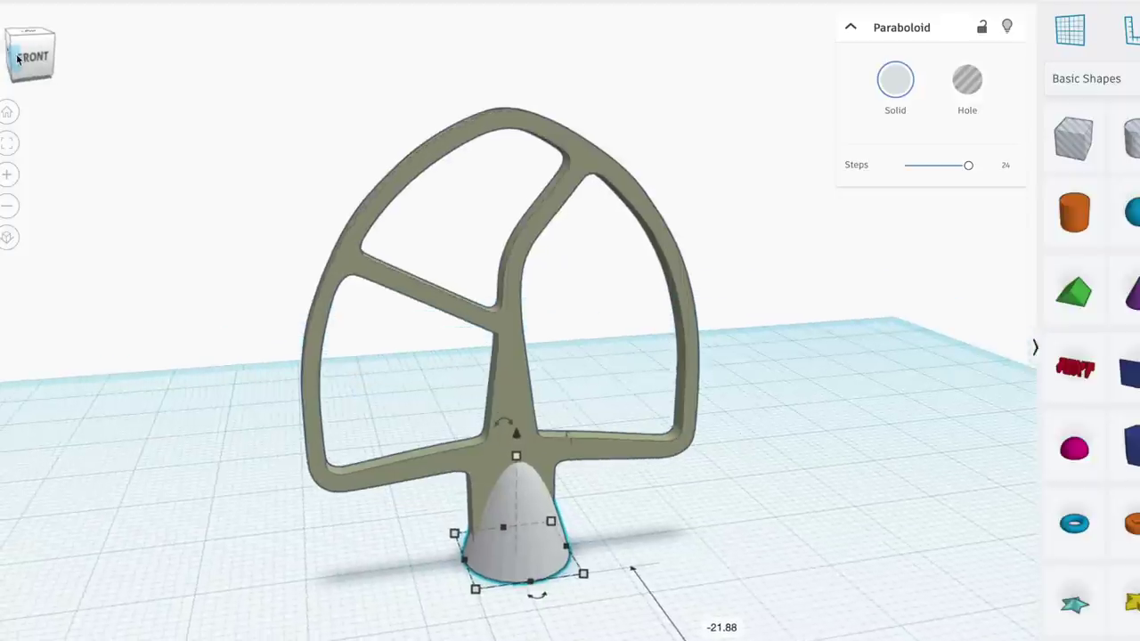